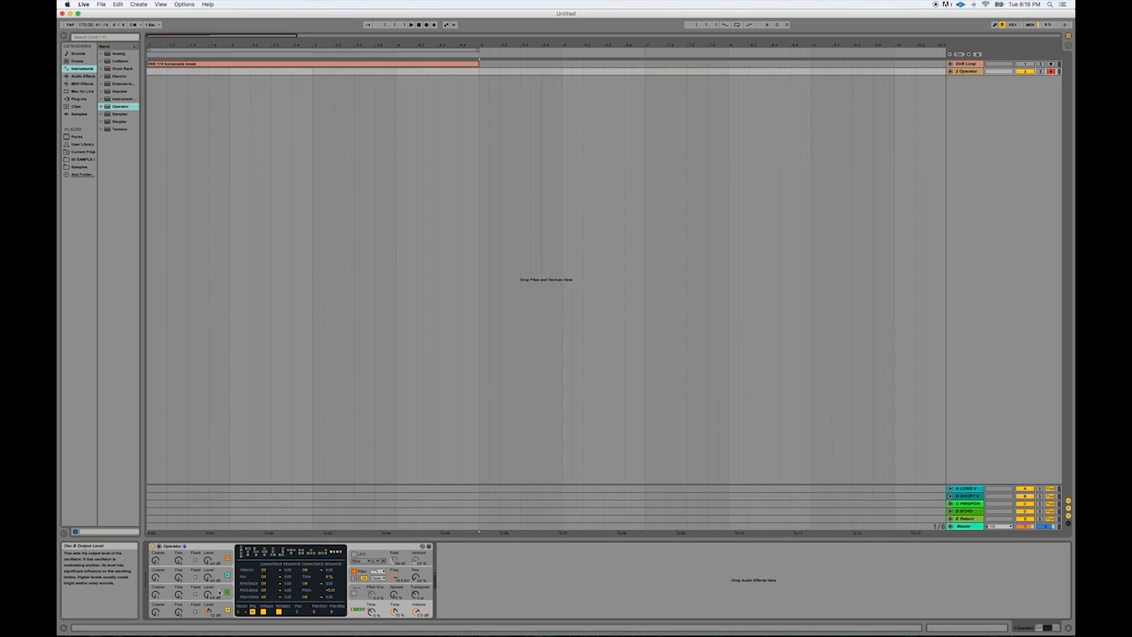
Set Operator's oscillator B waveform to Saw D and adjust its level and fine tuning.
{"action": "left_click", "coordinate": [221, 590]}
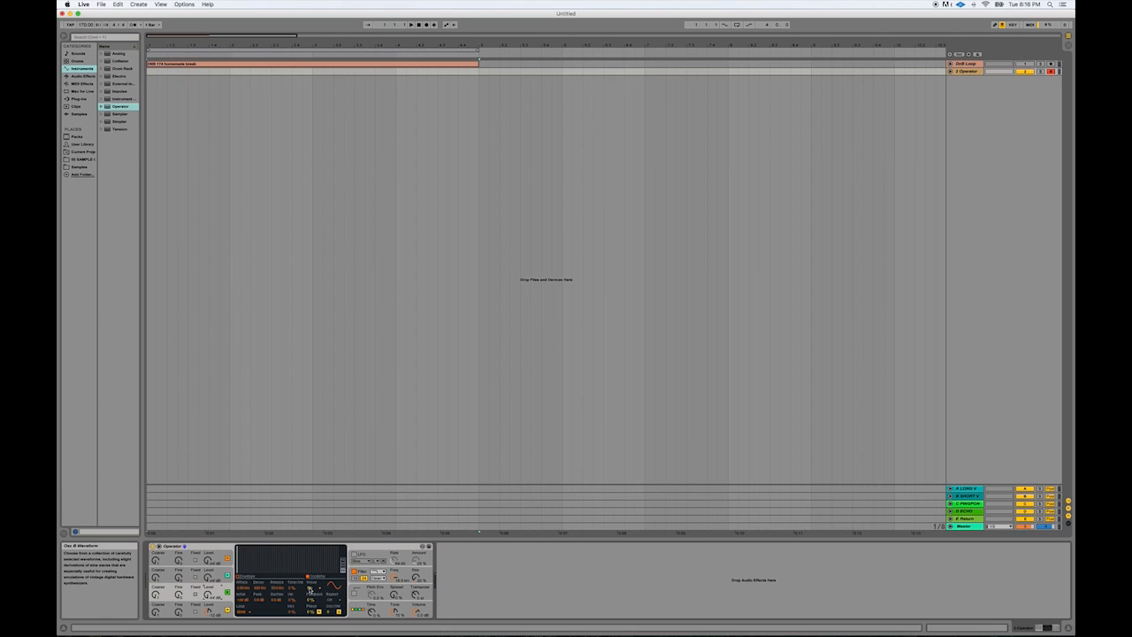
{"action": "left_click_drag", "start_coordinate": [309, 590], "coordinate": [315, 513]}
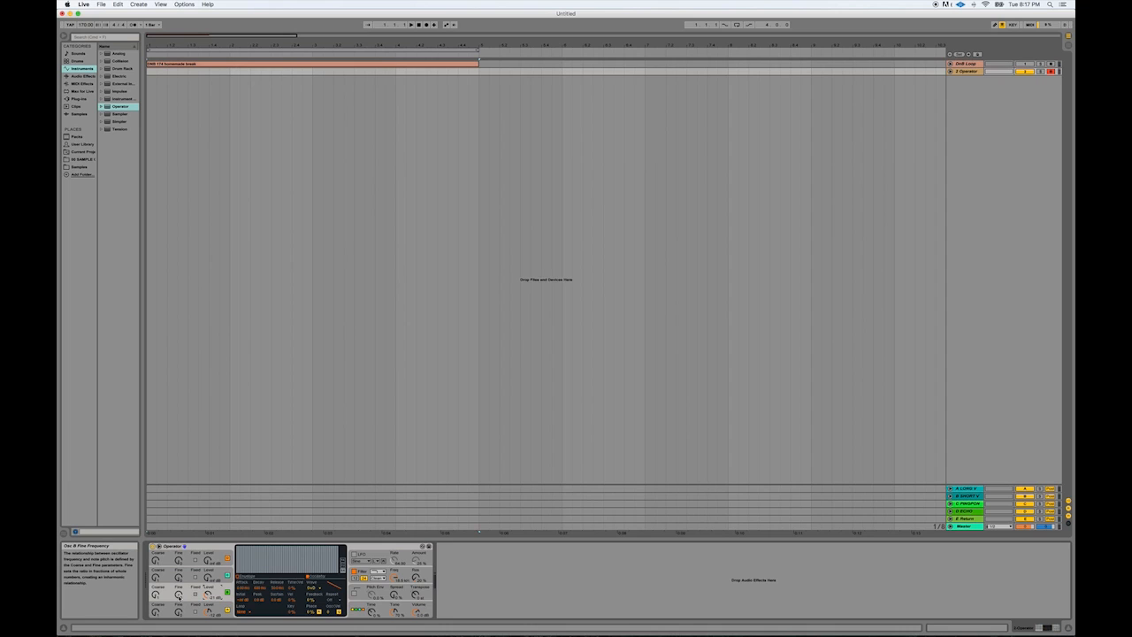
{"action": "left_click", "coordinate": [178, 595]}
{"action": "left_click", "coordinate": [178, 595]}
Set Operator's oscillator C waveform to Saw D and adjust its coarse frequency, level and fine tuning.
{"action": "left_click", "coordinate": [187, 575]}
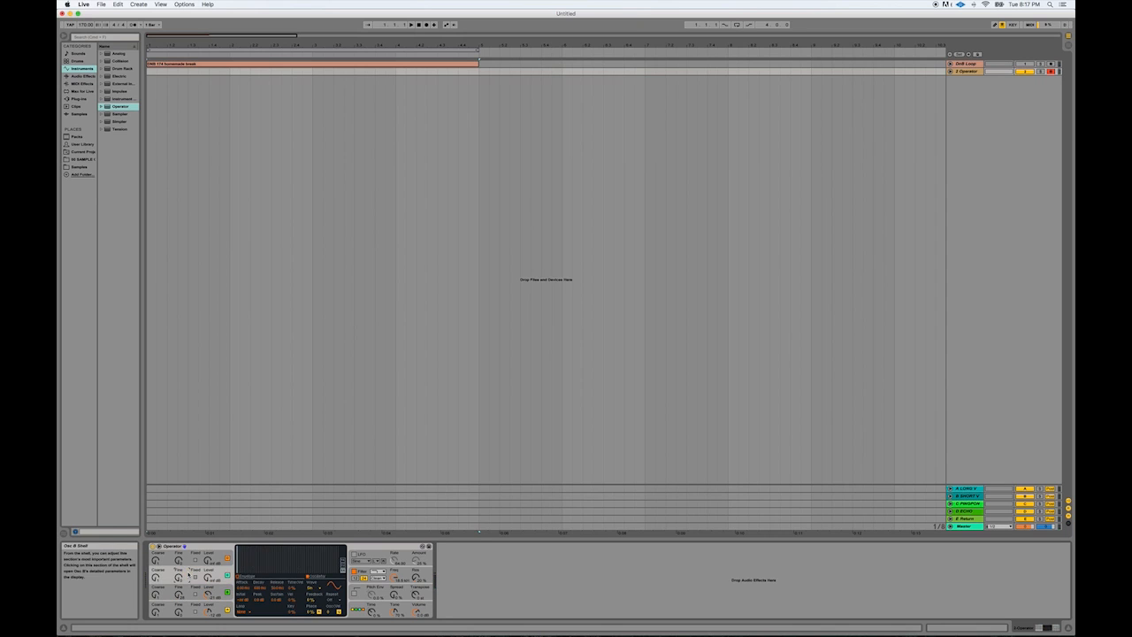
{"action": "left_click", "coordinate": [314, 589]}
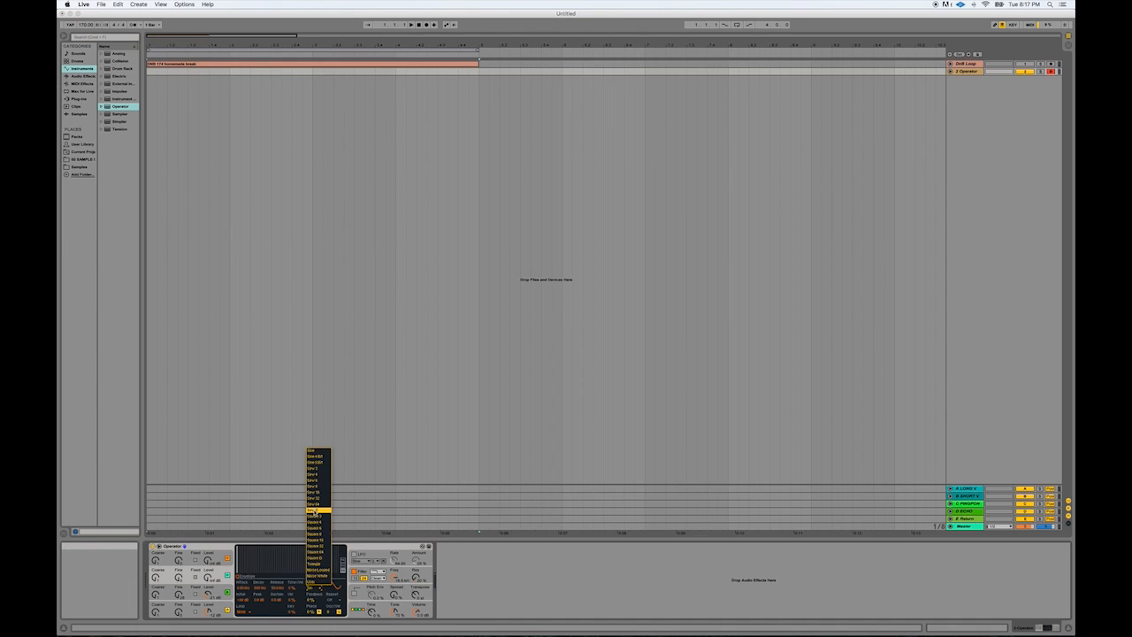
{"action": "left_click", "coordinate": [315, 512]}
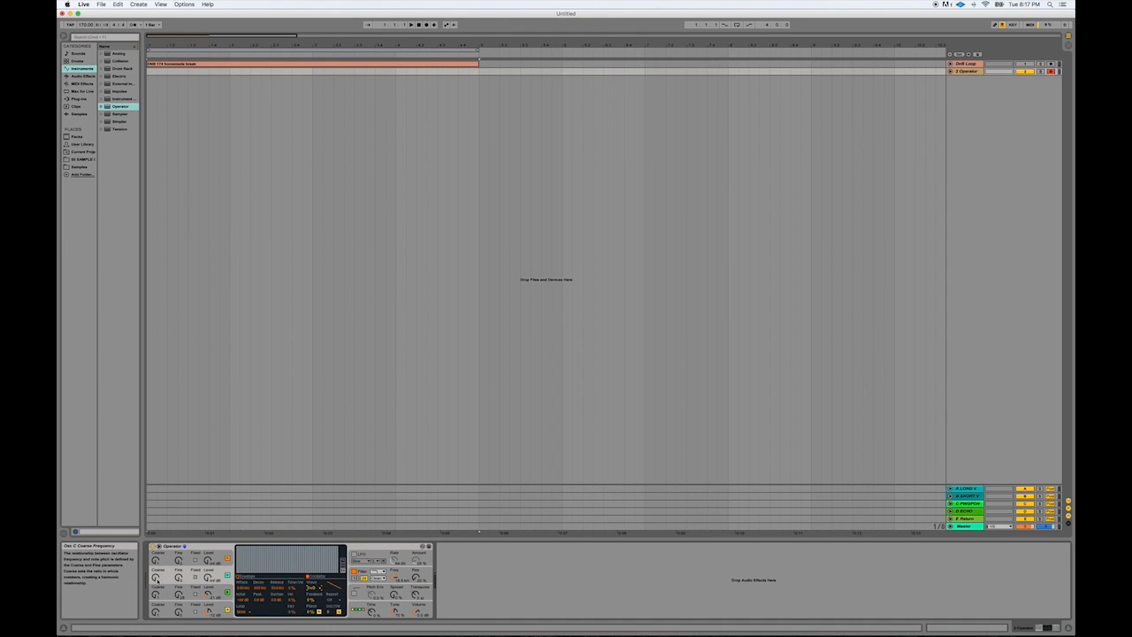
{"action": "left_click", "coordinate": [157, 579]}
{"action": "left_click", "coordinate": [208, 578]}
{"action": "left_click", "coordinate": [179, 577]}
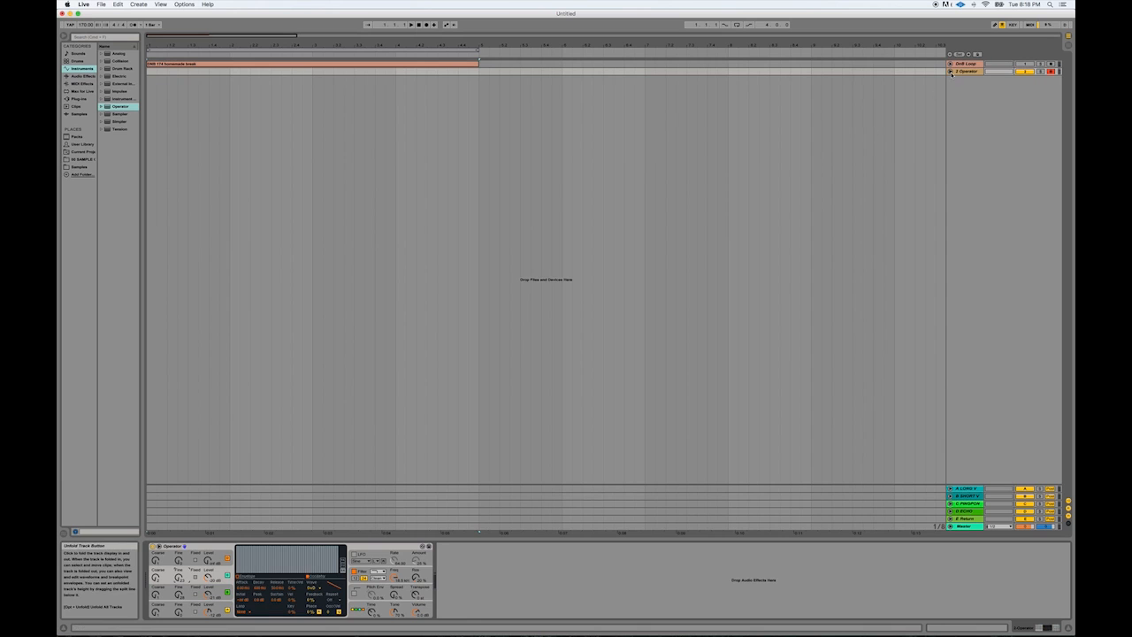
Unfold the Operator track and create a four-bar MIDI clip aligned with the drum loop.
{"action": "left_click", "coordinate": [950, 72]}
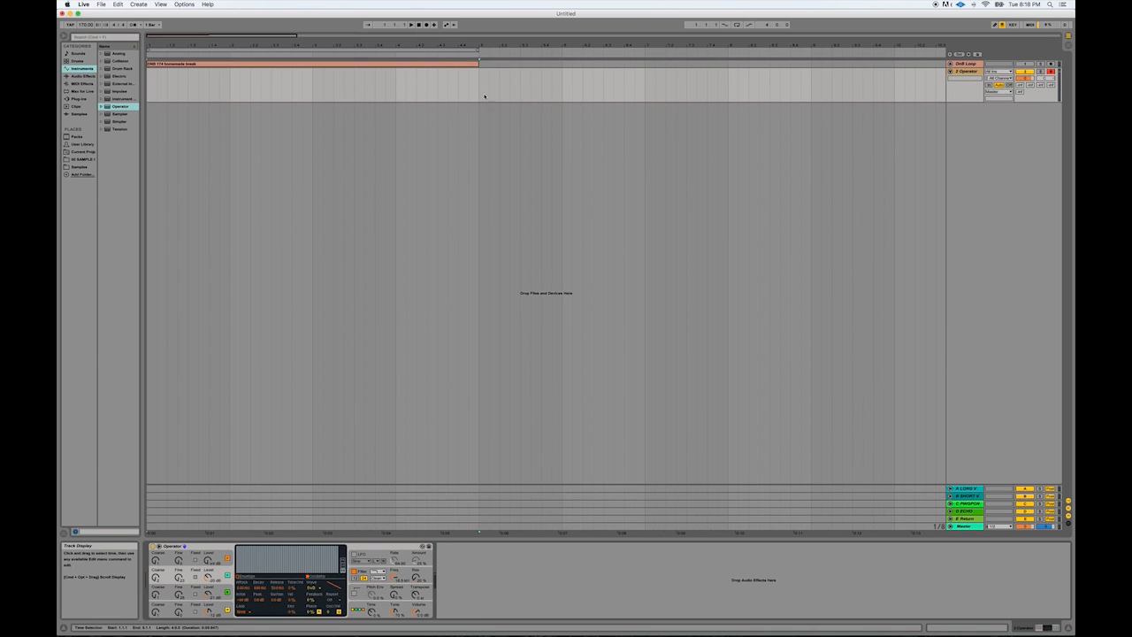
{"action": "left_click_drag", "start_coordinate": [480, 94], "coordinate": [148, 87]}
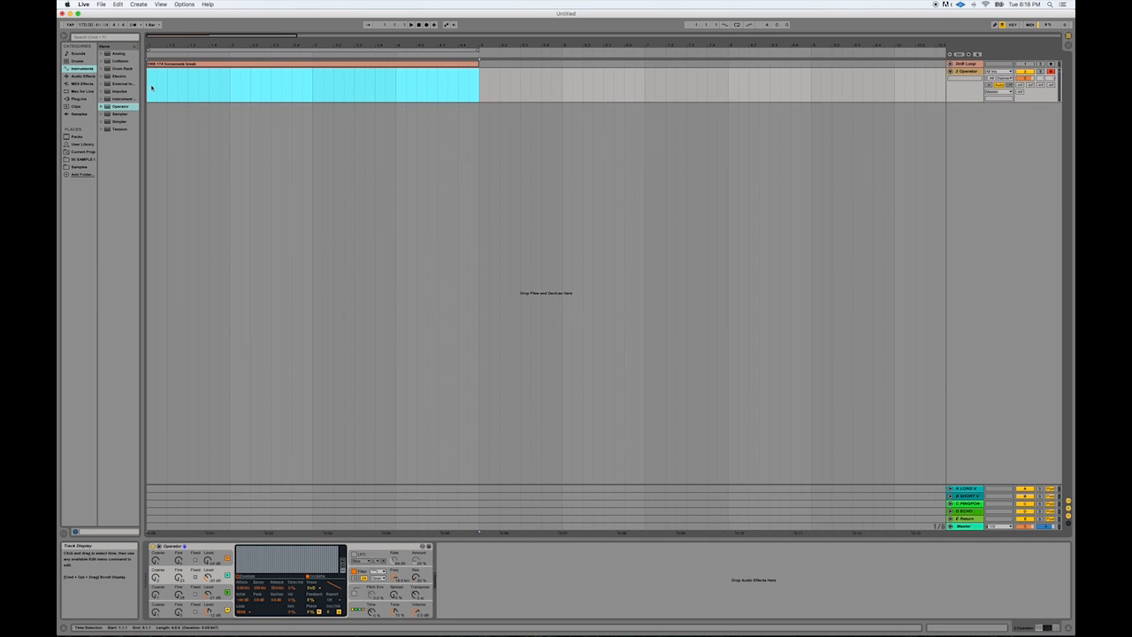
{"action": "key", "text": "super+shift+m"}
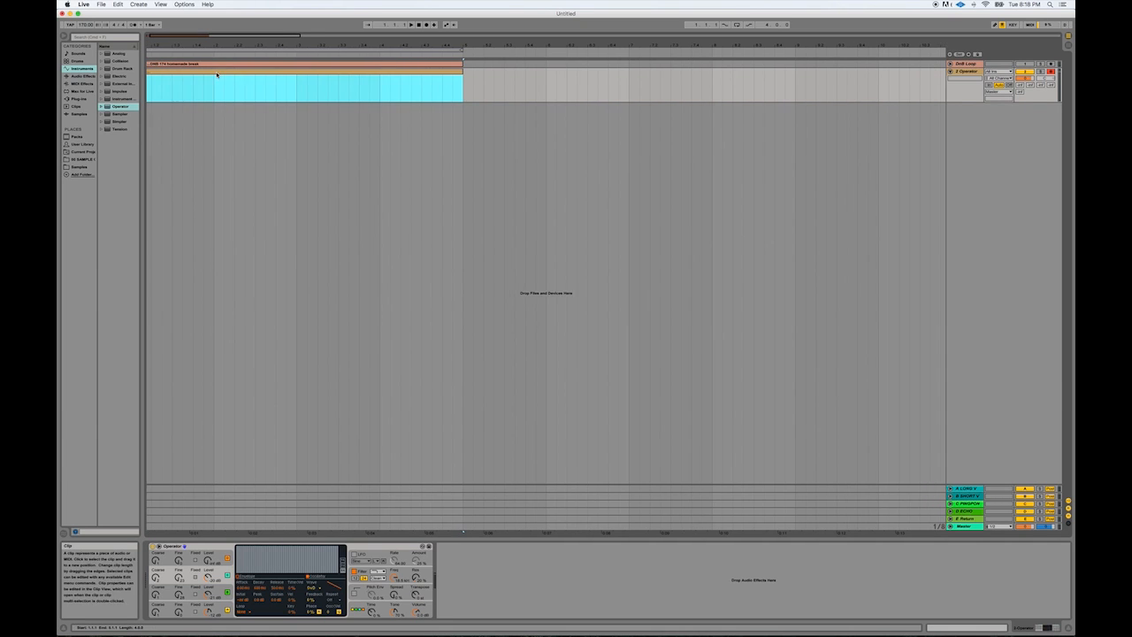
Add an F0 note at the start of the MIDI clip, extend it across the clip with Legato, and play it back.
{"action": "double_click", "coordinate": [218, 73]}
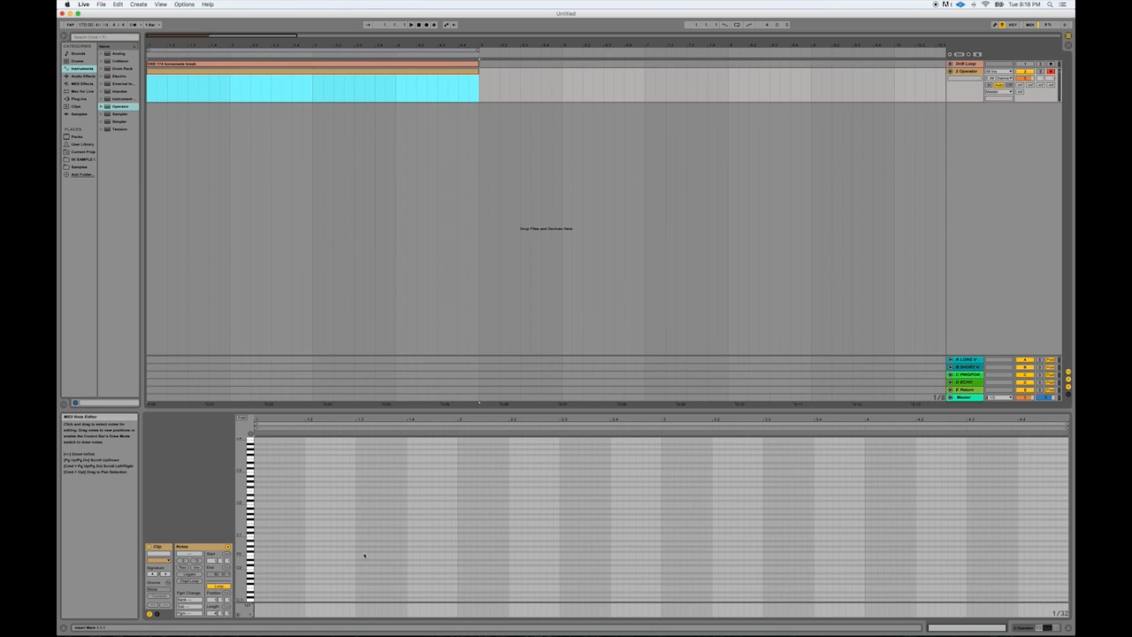
{"action": "left_click_drag", "start_coordinate": [318, 391], "coordinate": [322, 299]}
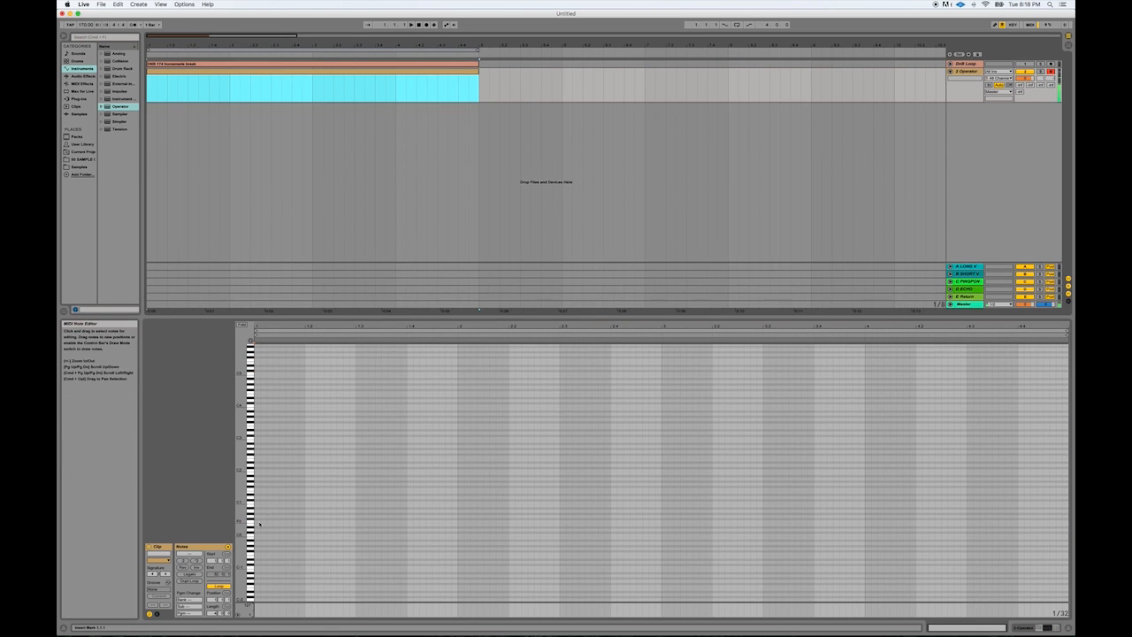
{"action": "double_click", "coordinate": [259, 521]}
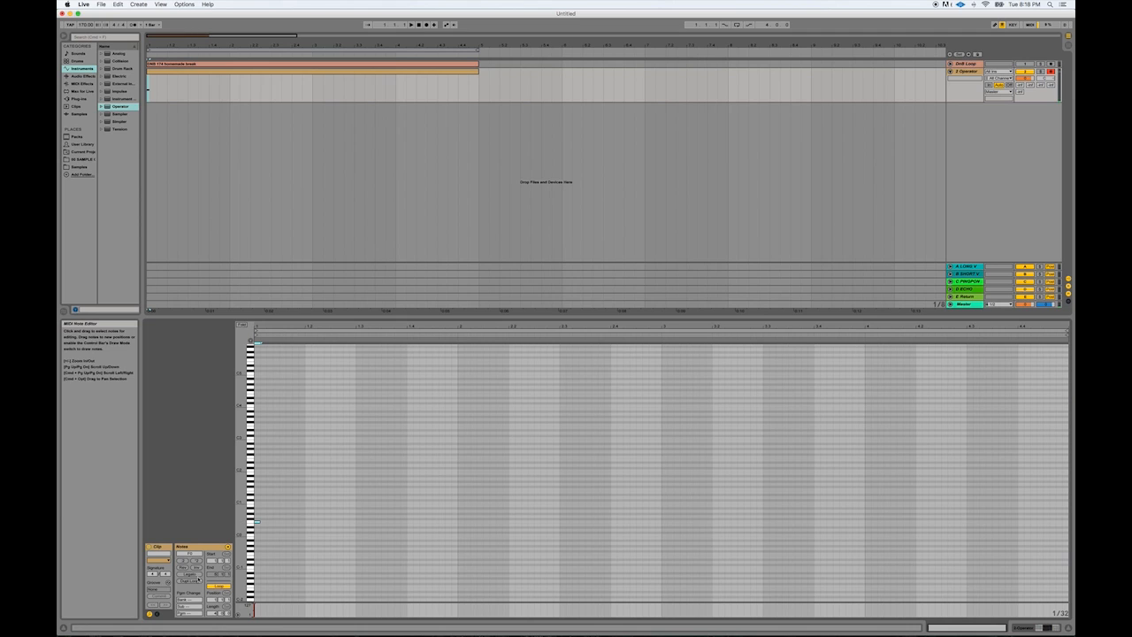
{"action": "left_click", "coordinate": [190, 573]}
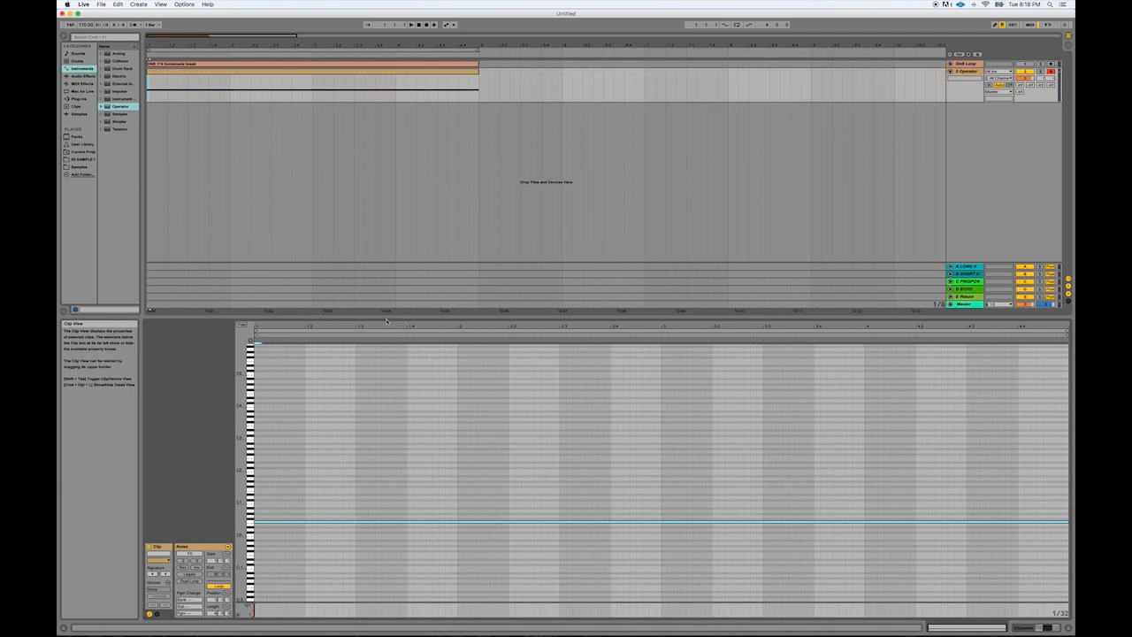
{"action": "left_click_drag", "start_coordinate": [380, 316], "coordinate": [381, 484]}
{"action": "key", "text": "space"}
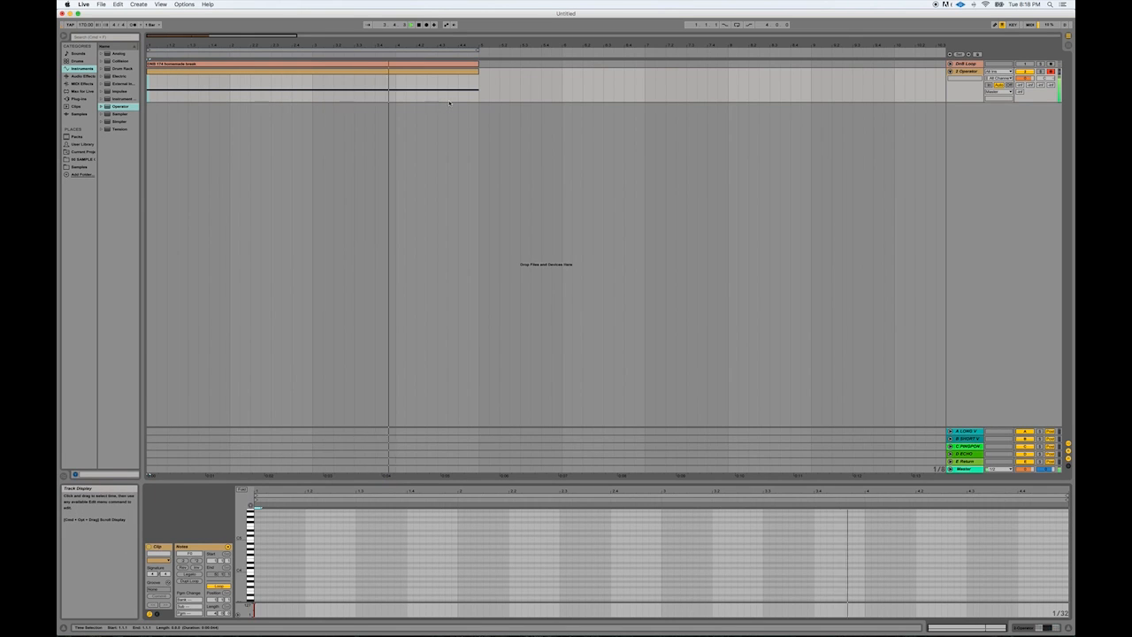
{"action": "key", "text": "space"}
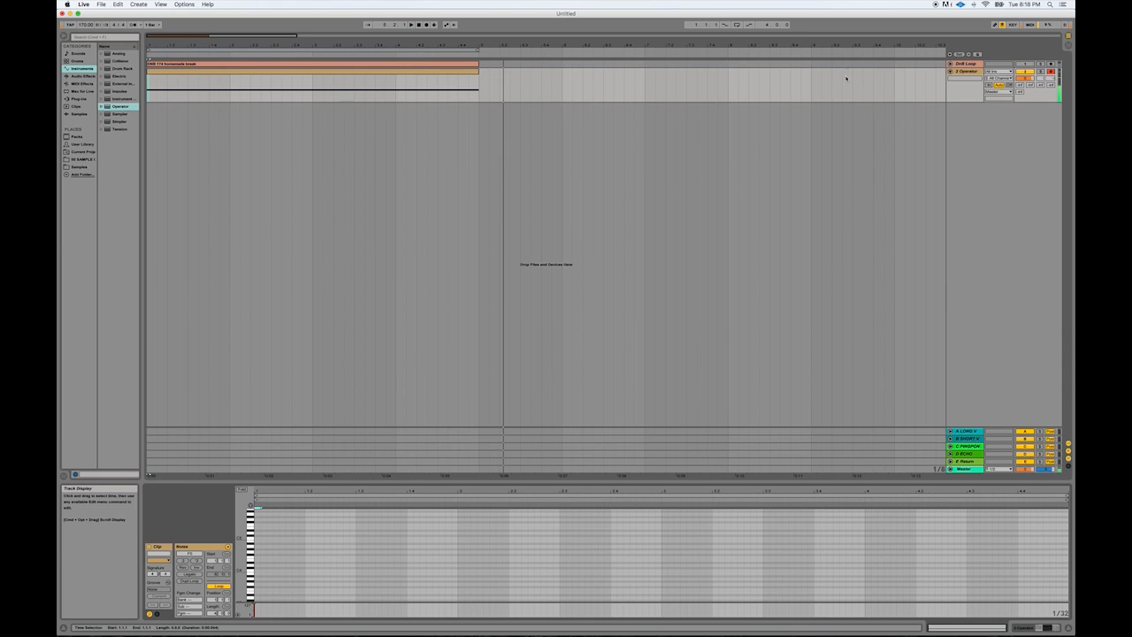
Insert an audio track below the Operator track and set its input to 2-Operator.
{"action": "left_click", "coordinate": [970, 72]}
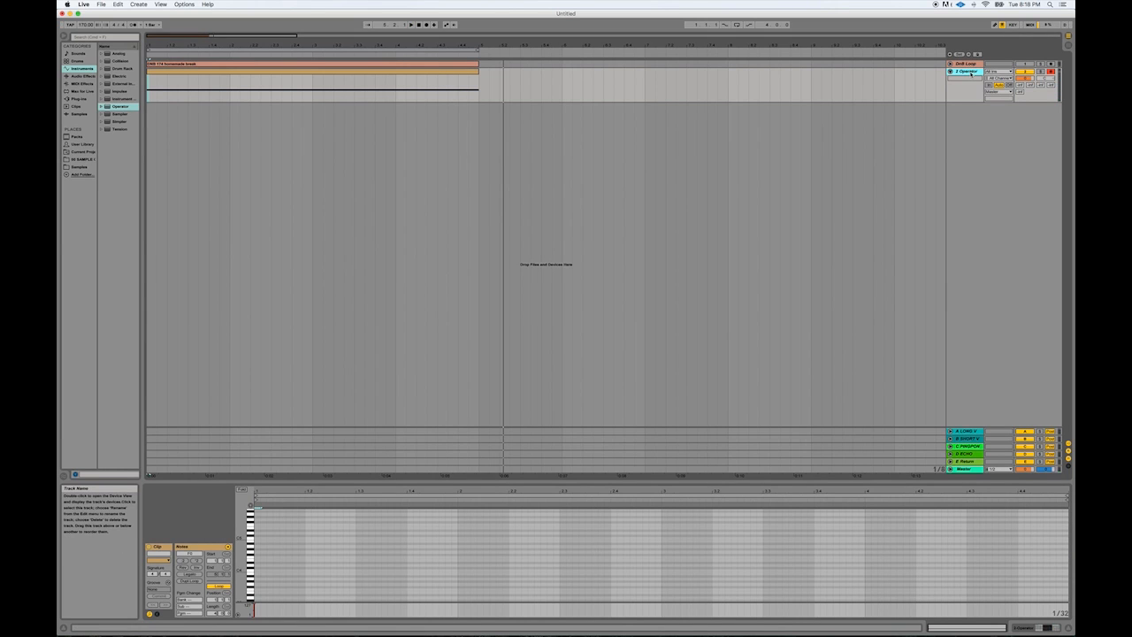
{"action": "key", "text": "super+t"}
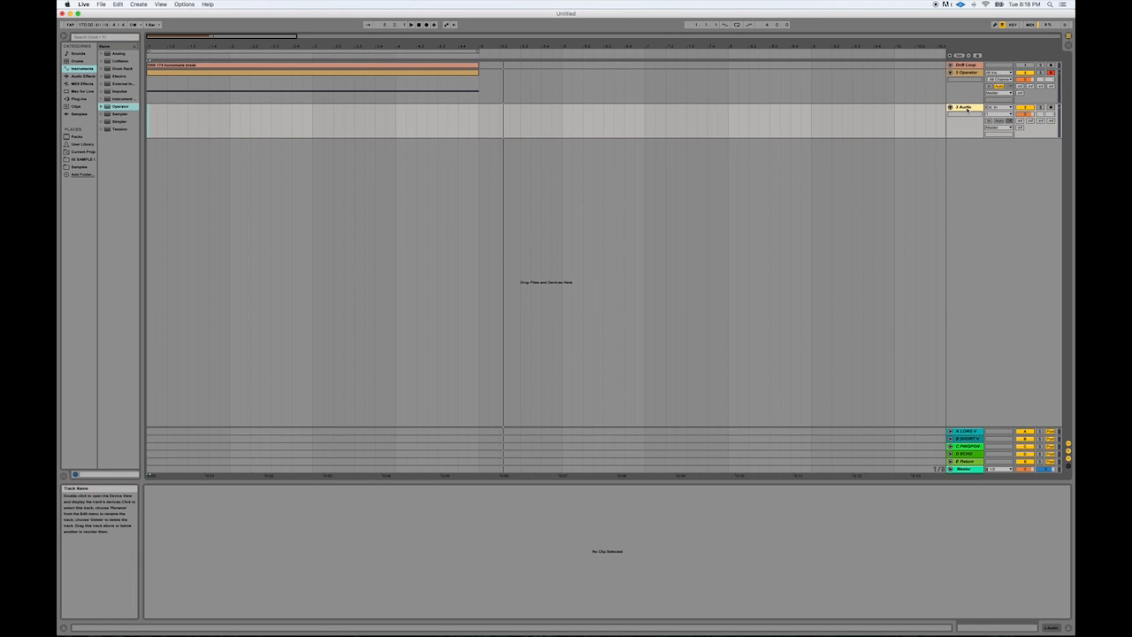
{"action": "left_click", "coordinate": [967, 109]}
{"action": "left_click", "coordinate": [1000, 108]}
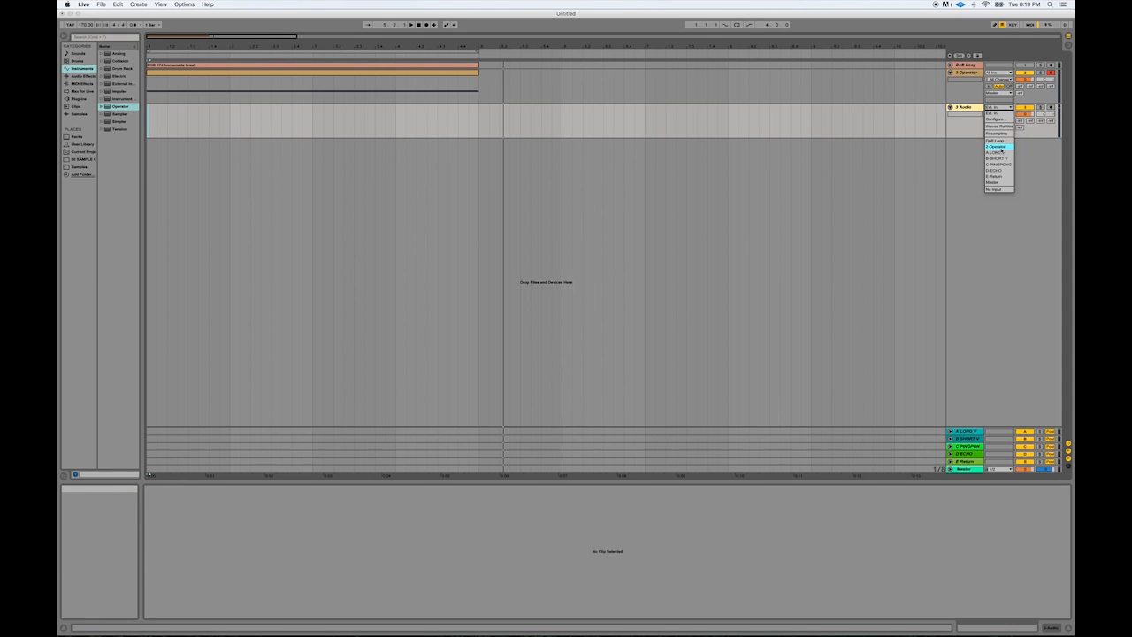
{"action": "left_click", "coordinate": [1000, 147]}
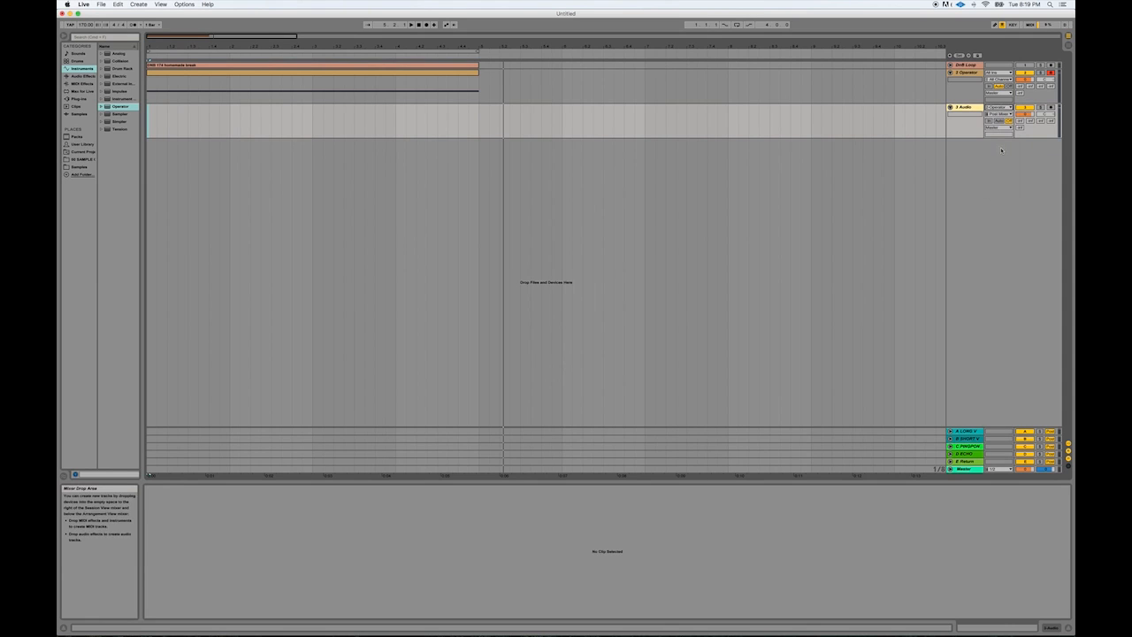
Arm the audio track, record the Operator clip onto it, and trim the recording's end to just past bar 5.
{"action": "left_click", "coordinate": [968, 107]}
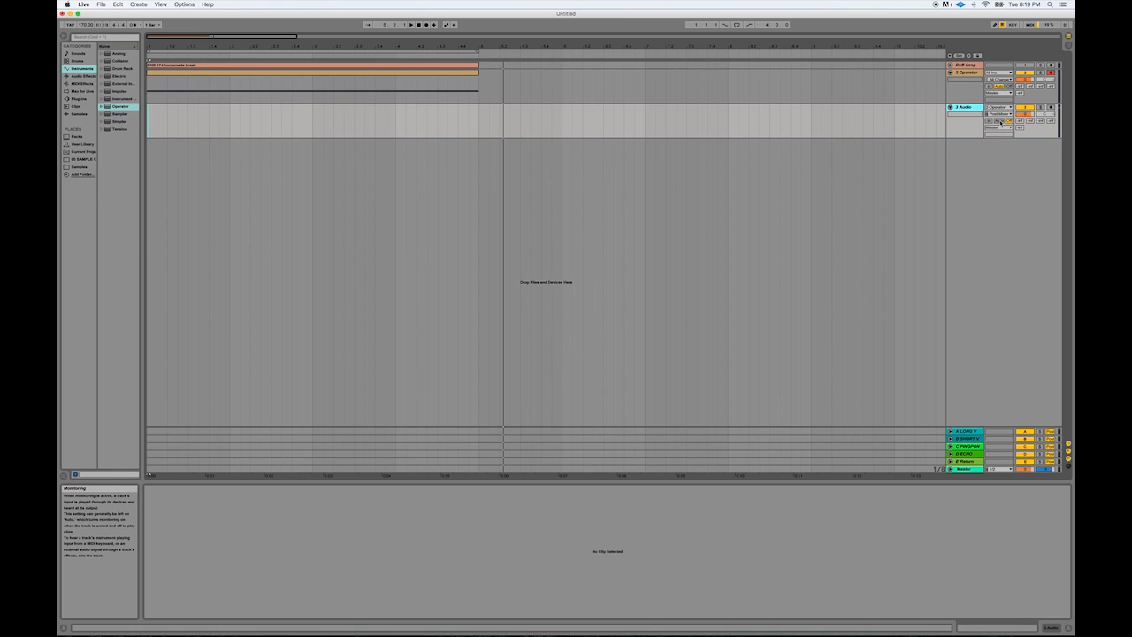
{"action": "left_click", "coordinate": [1000, 121]}
{"action": "left_click", "coordinate": [1050, 108]}
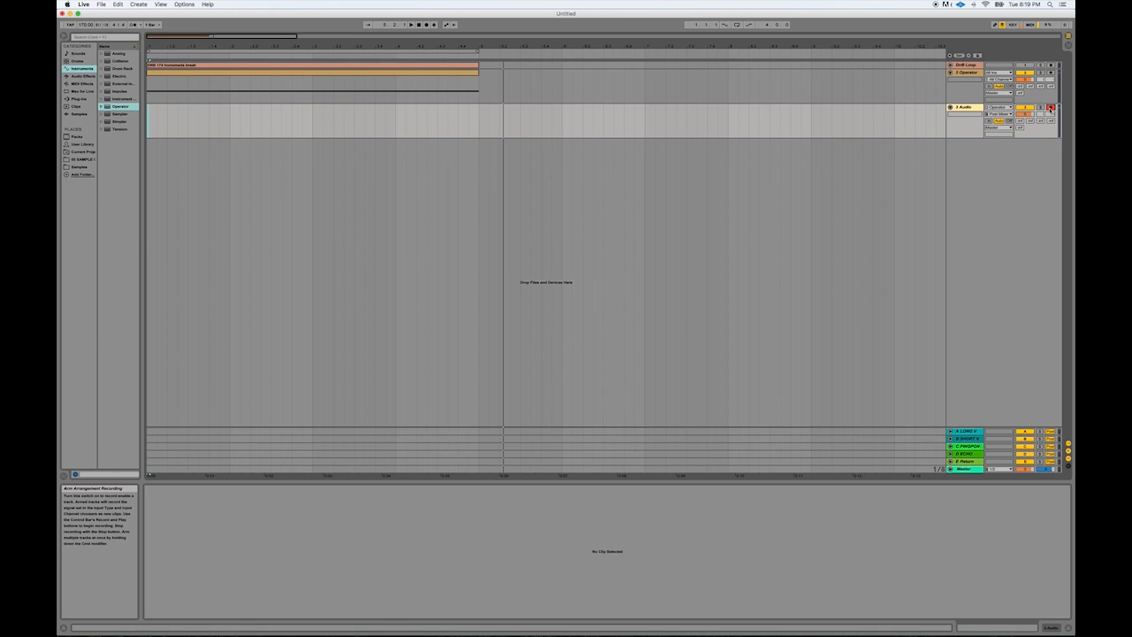
{"action": "left_click", "coordinate": [426, 25]}
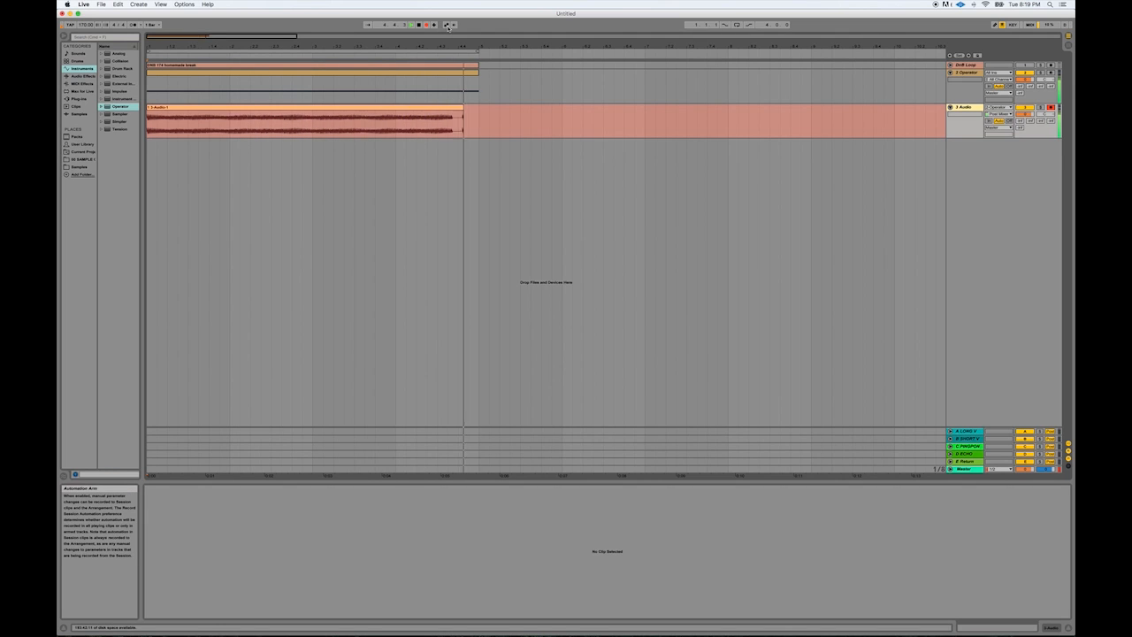
{"action": "key", "text": "space"}
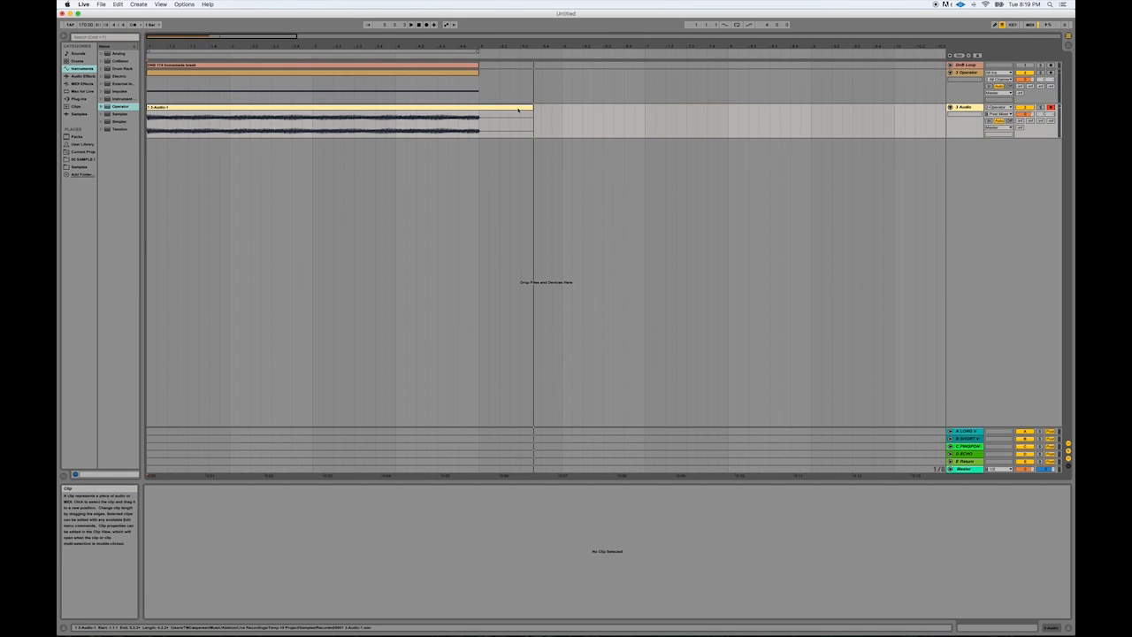
{"action": "left_click_drag", "start_coordinate": [534, 108], "coordinate": [489, 108]}
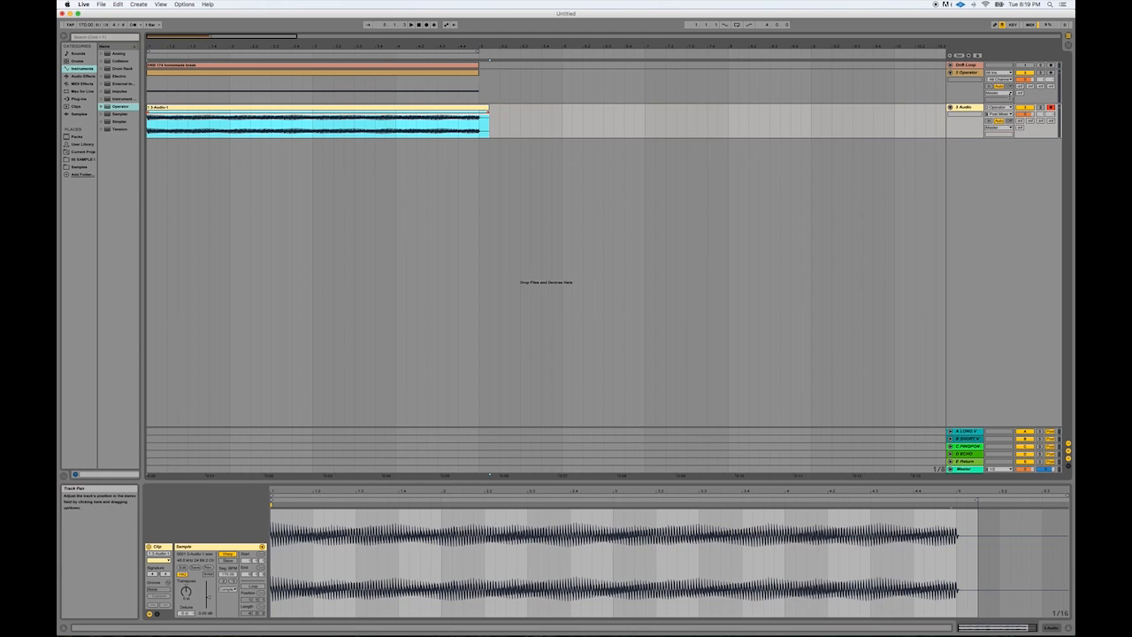
Insert a MIDI track below the audio track and deactivate the Operator track.
{"action": "left_click", "coordinate": [966, 108]}
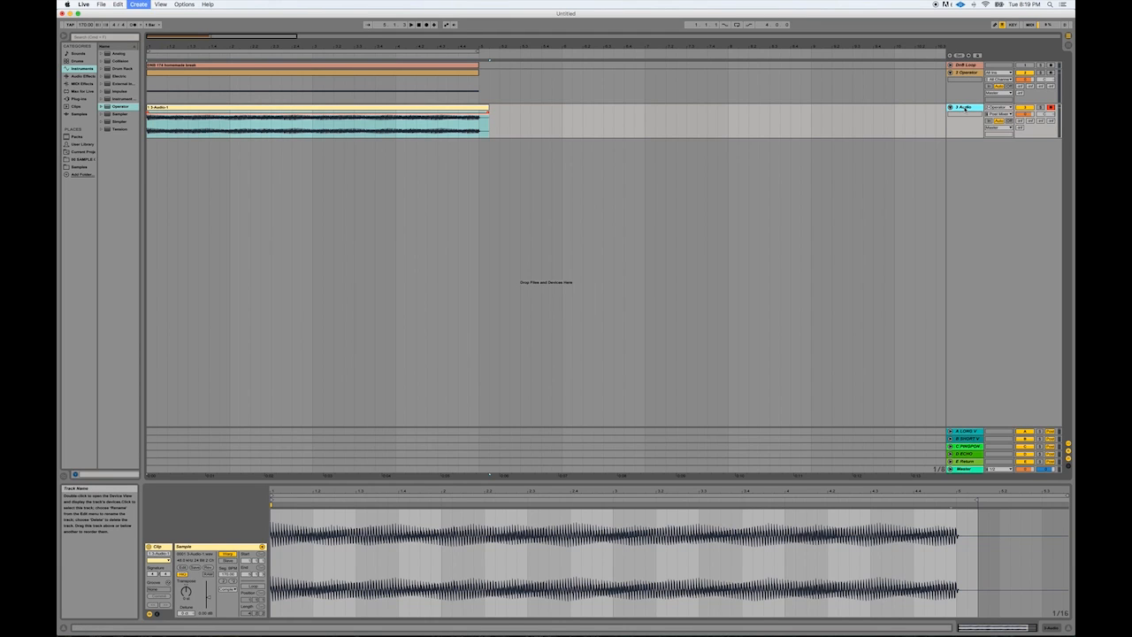
{"action": "left_click", "coordinate": [968, 107]}
{"action": "key", "text": "super+shift+t"}
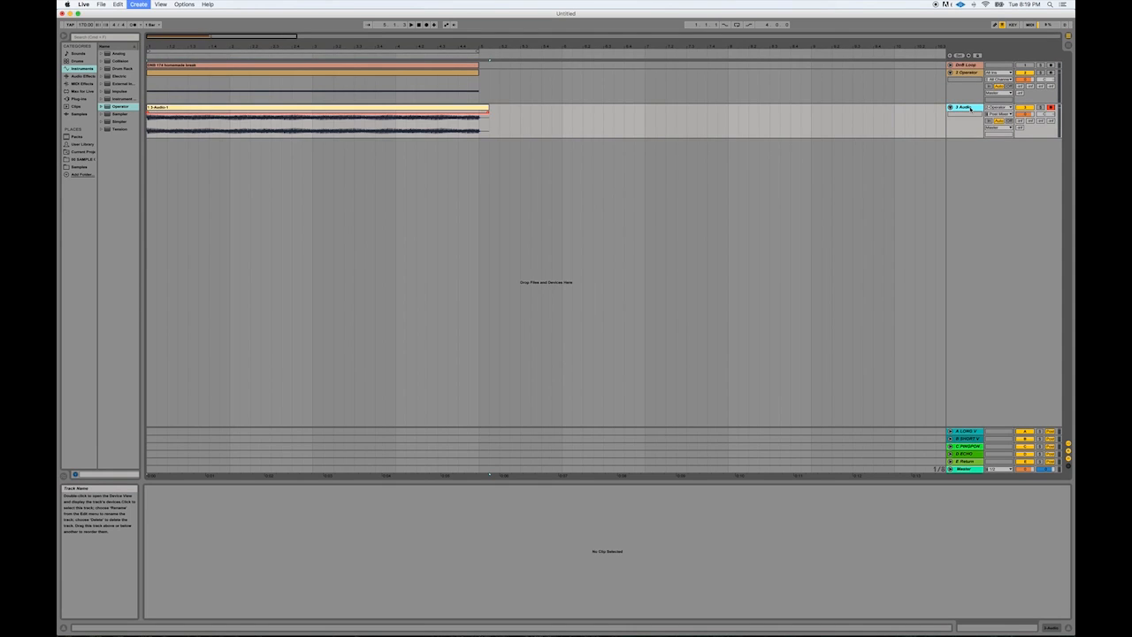
{"action": "left_click", "coordinate": [964, 143]}
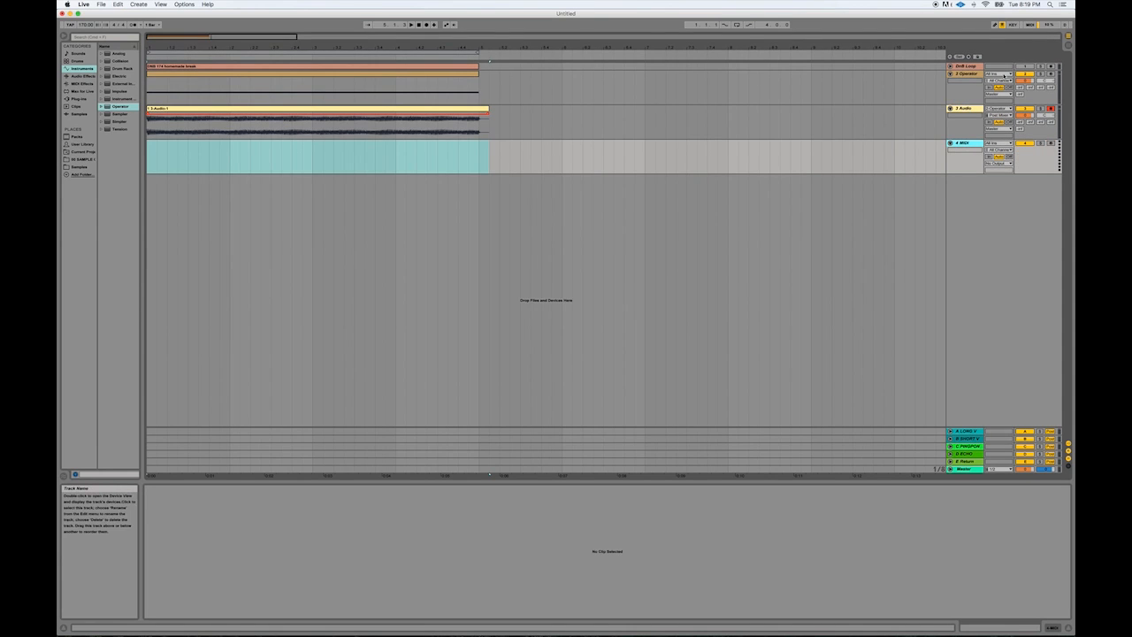
{"action": "left_click", "coordinate": [1028, 75]}
{"action": "left_click", "coordinate": [418, 25]}
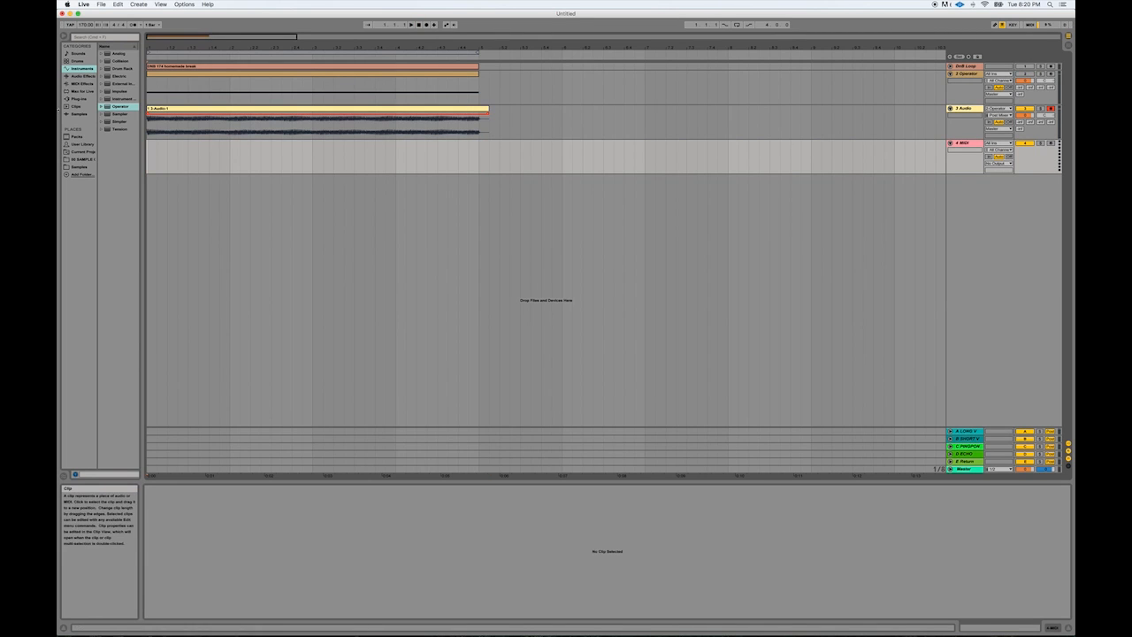
Add Sampler to the new MIDI track and load the recorded audio clip as its sample.
{"action": "left_click", "coordinate": [118, 114]}
{"action": "left_click_drag", "start_coordinate": [118, 114], "coordinate": [183, 158]}
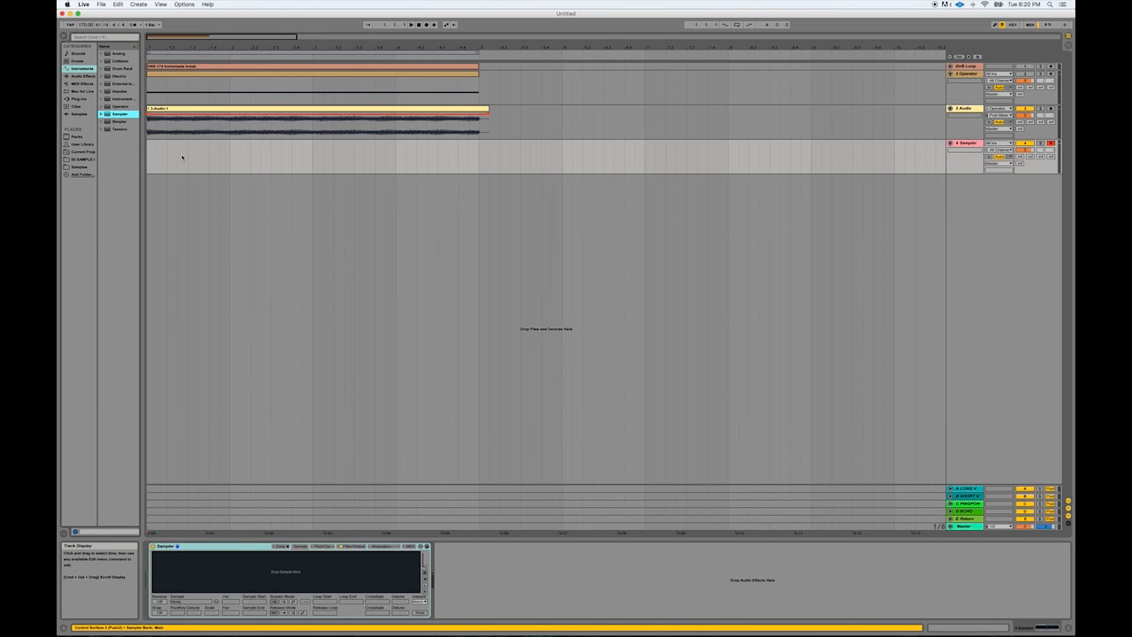
{"action": "left_click", "coordinate": [328, 111]}
{"action": "left_click_drag", "start_coordinate": [327, 119], "coordinate": [309, 573]}
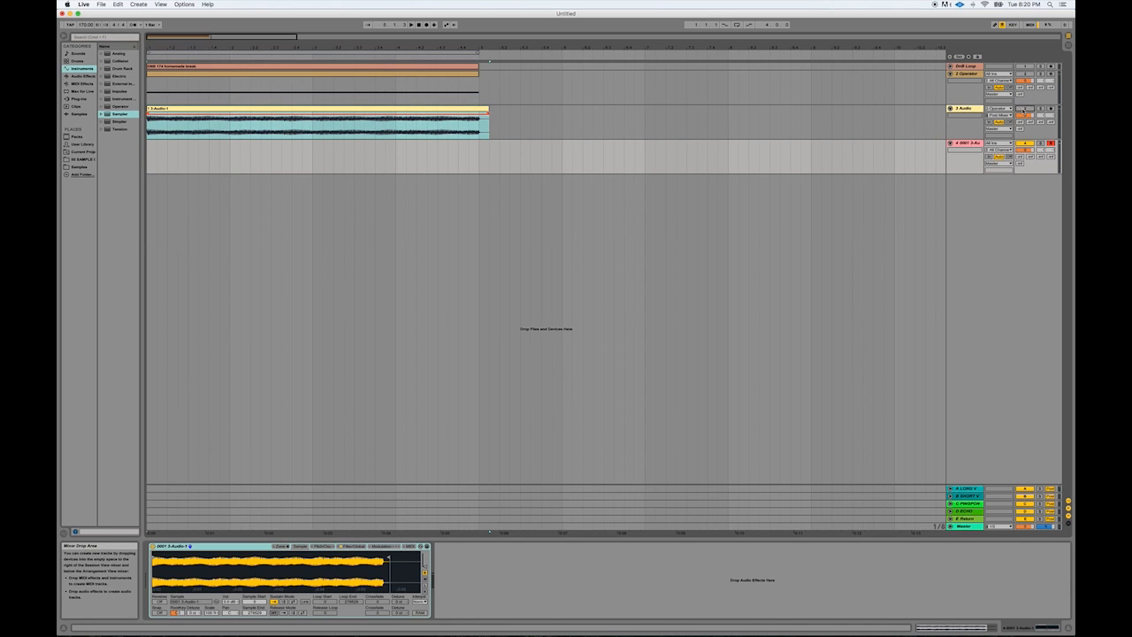
Fold the audio and Operator tracks and select the Sampler track.
{"action": "left_click", "coordinate": [950, 108]}
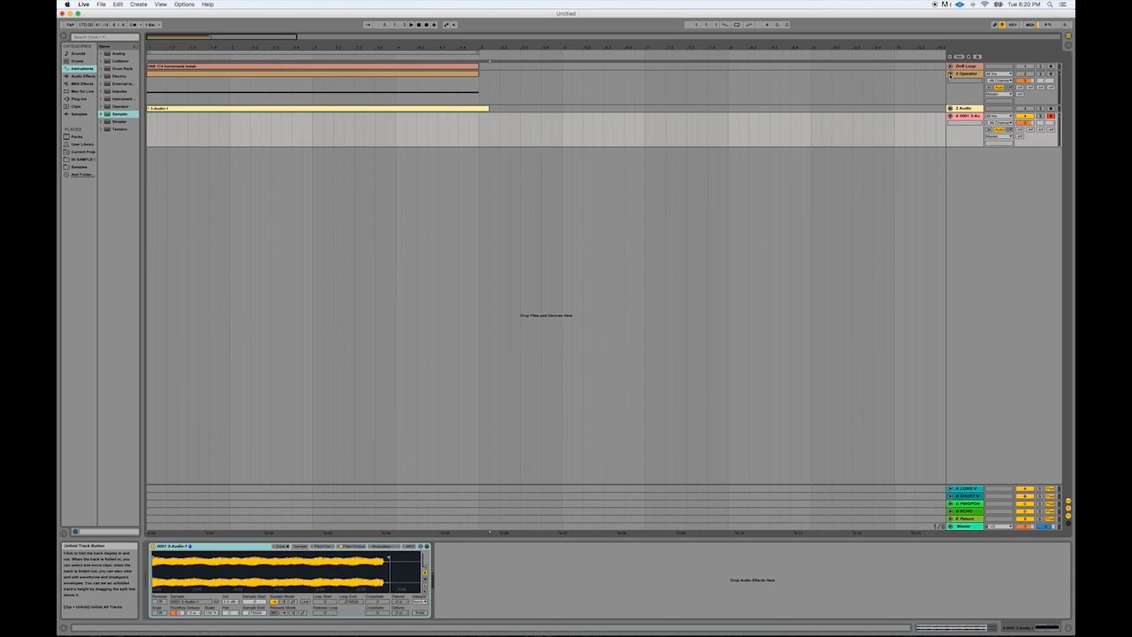
{"action": "left_click", "coordinate": [950, 73]}
{"action": "left_click", "coordinate": [966, 88]}
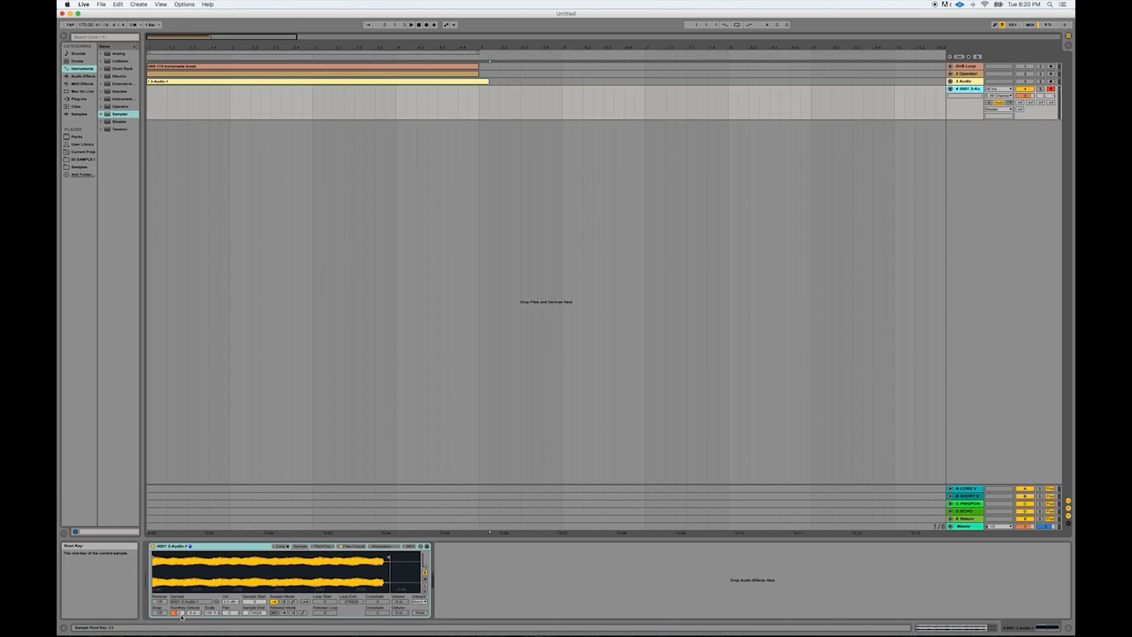
Adjust the root key of the loaded sample in Sampler and play a few test notes.
{"action": "left_click", "coordinate": [178, 613]}
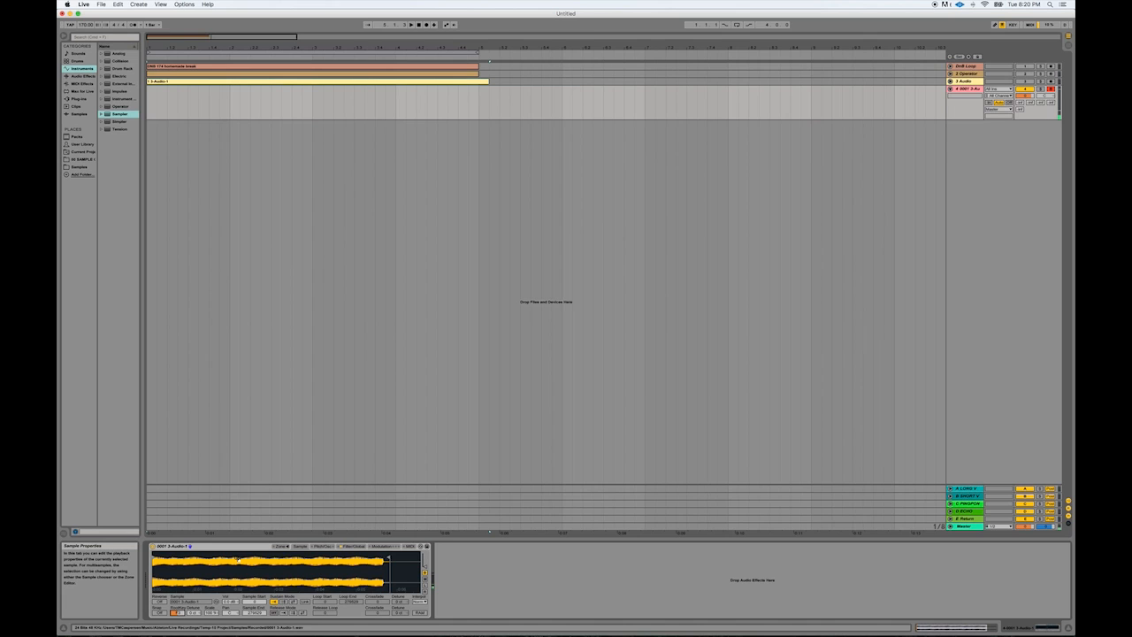
{"action": "key", "text": "z"}
{"action": "key", "text": "a"}
{"action": "key", "text": "a"}
Adjust Sampler's global volume and limit the instrument to 1 voice.
{"action": "left_click", "coordinate": [350, 547]}
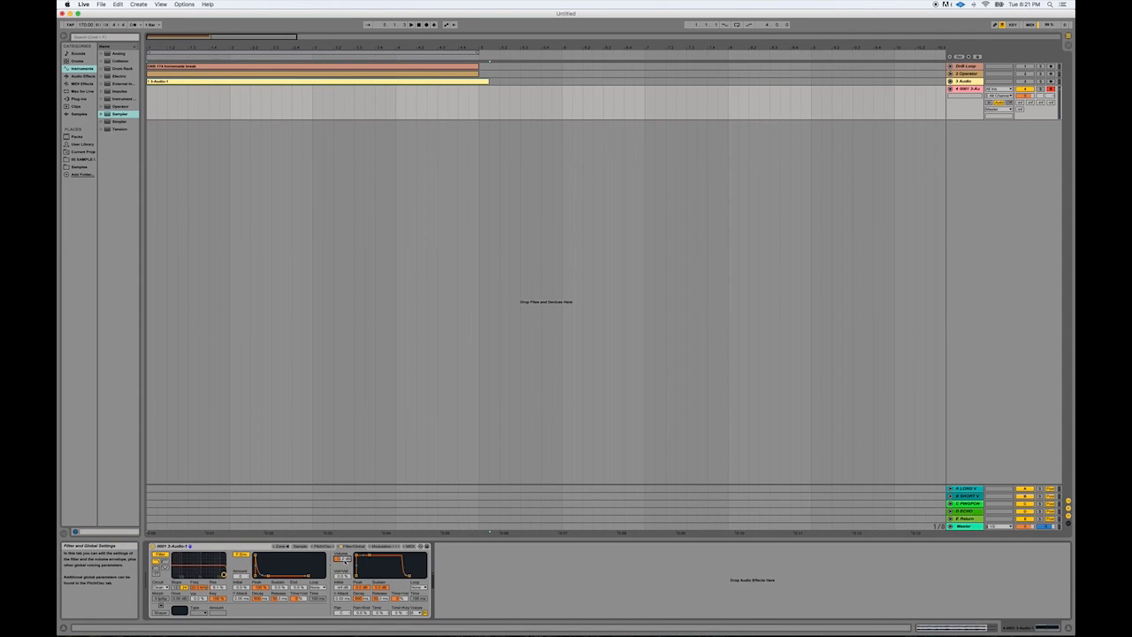
{"action": "key", "text": "Return"}
{"action": "left_click", "coordinate": [416, 612]}
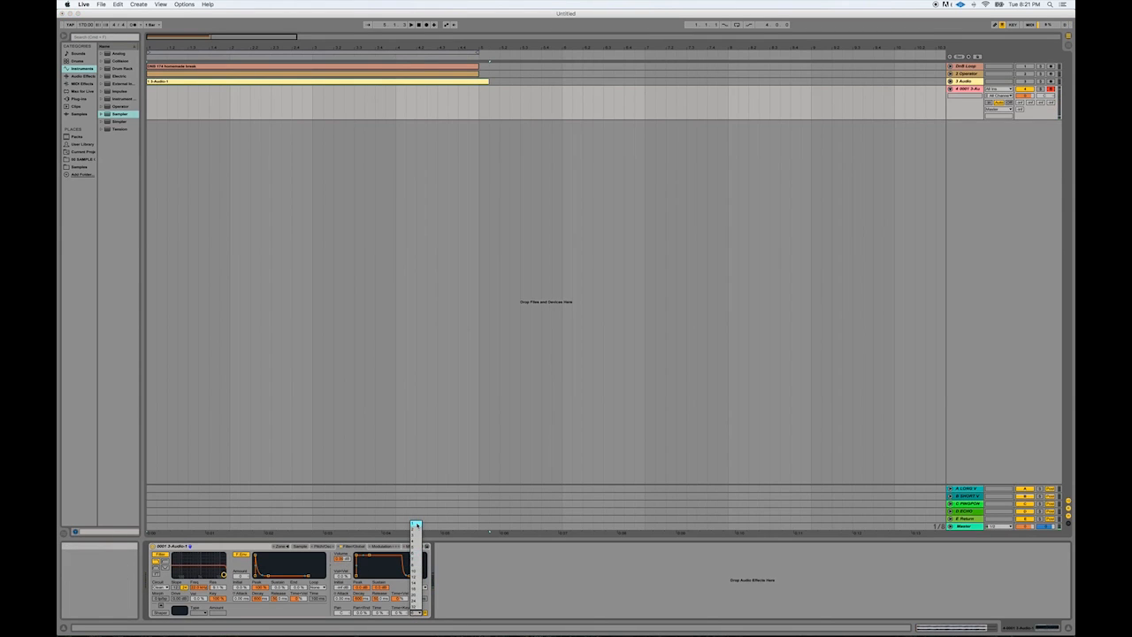
{"action": "left_click", "coordinate": [416, 523]}
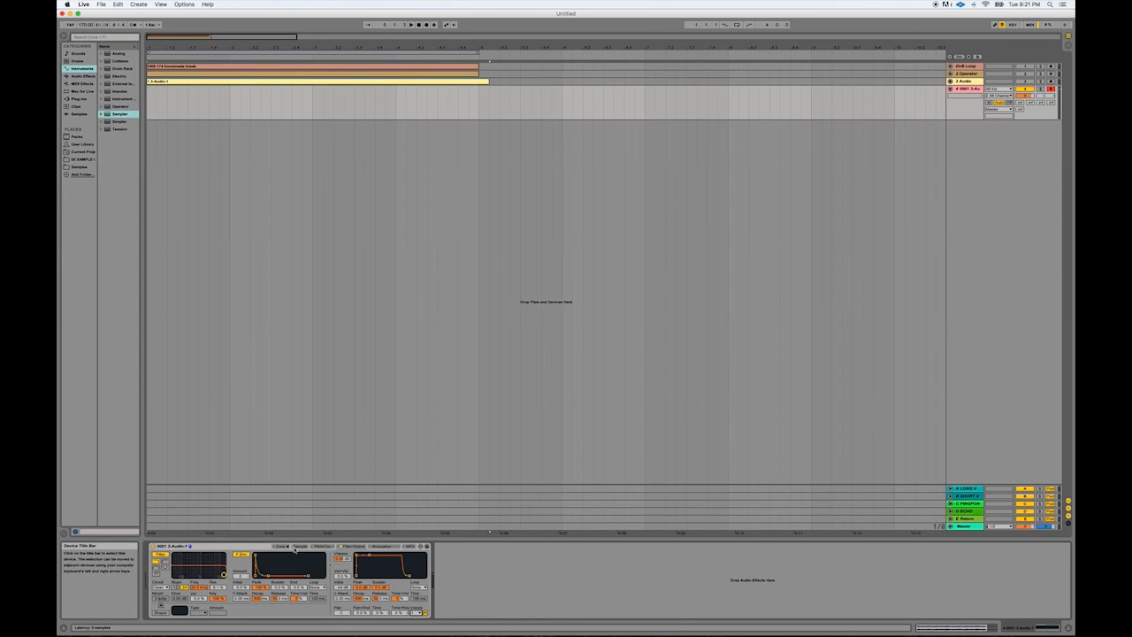
Enable the sustain loop in Sampler, move the sample start slightly inward and shorten the loop to a small early region.
{"action": "left_click", "coordinate": [300, 546]}
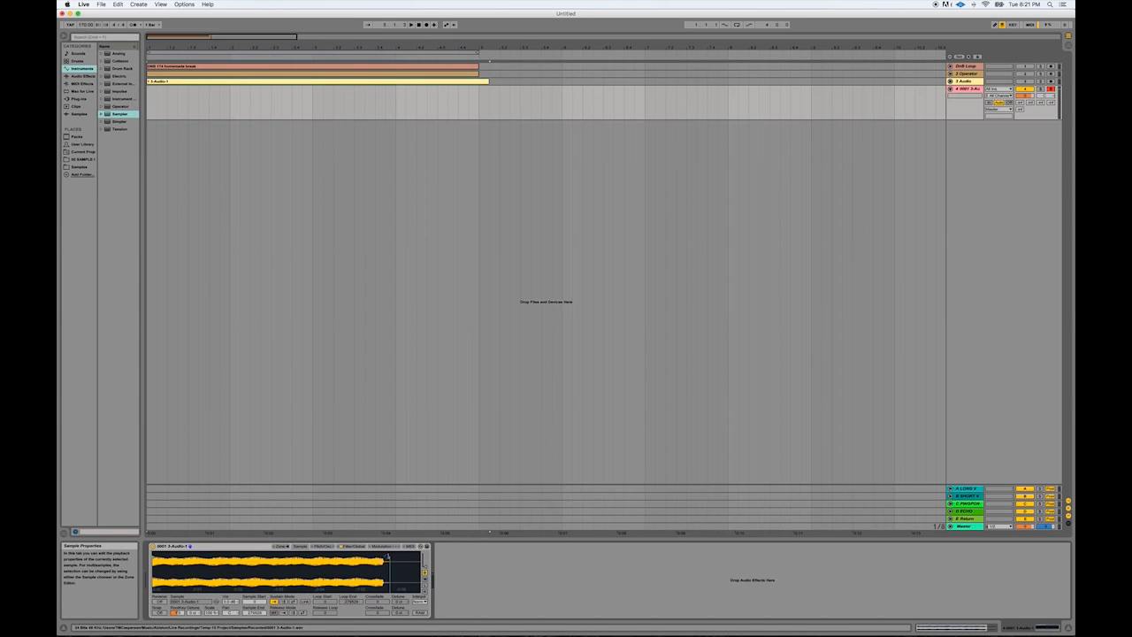
{"action": "left_click", "coordinate": [283, 601]}
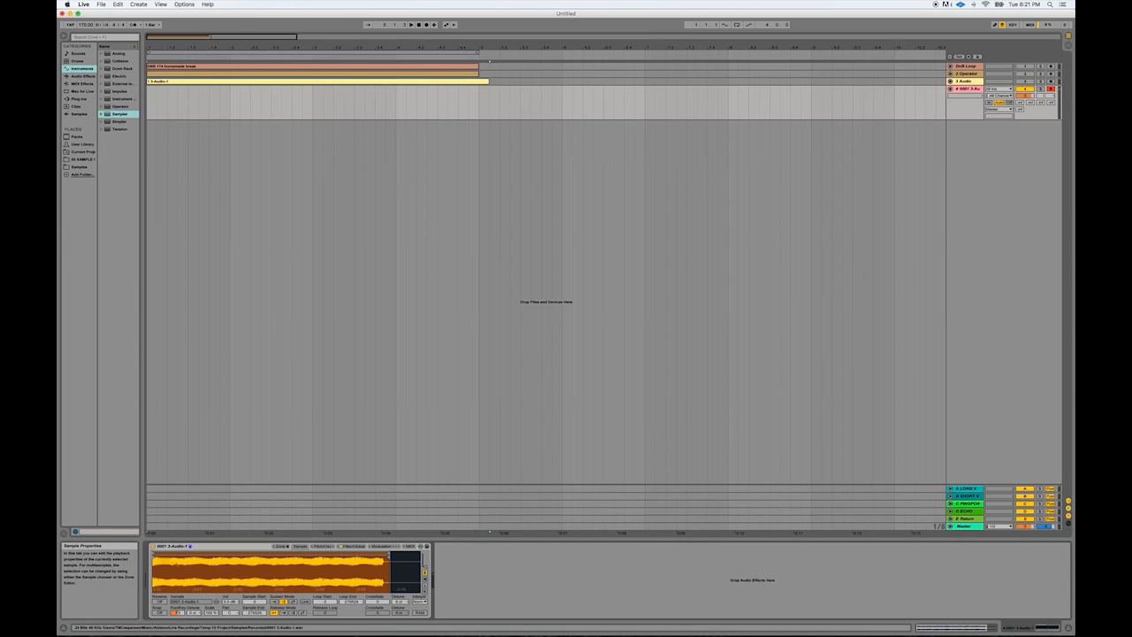
{"action": "left_click_drag", "start_coordinate": [155, 554], "coordinate": [161, 554]}
{"action": "mouse_move", "coordinate": [387, 557]}
{"action": "left_mouse_down"}
{"action": "mouse_move", "coordinate": [182, 567]}
{"action": "mouse_move", "coordinate": [159, 555]}
{"action": "mouse_move", "coordinate": [182, 555]}
{"action": "mouse_move", "coordinate": [166, 571]}
{"action": "mouse_move", "coordinate": [191, 565]}
{"action": "left_mouse_up"}
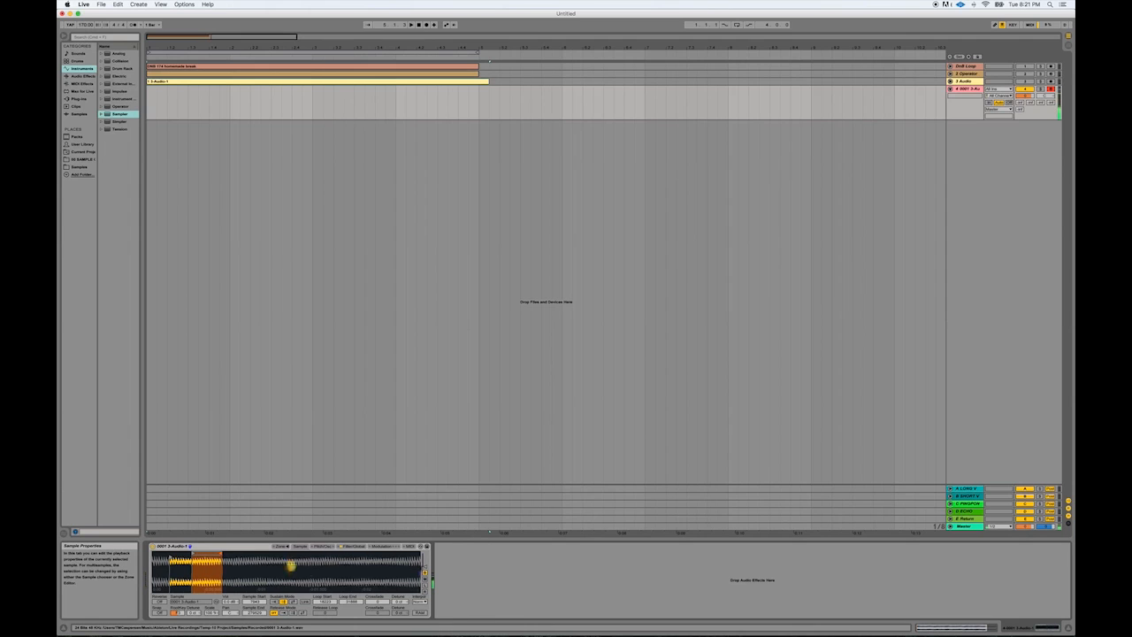
Move the sustain loop region further along the sample and place the sample start shortly before it.
{"action": "left_click_drag", "start_coordinate": [291, 566], "coordinate": [292, 561]}
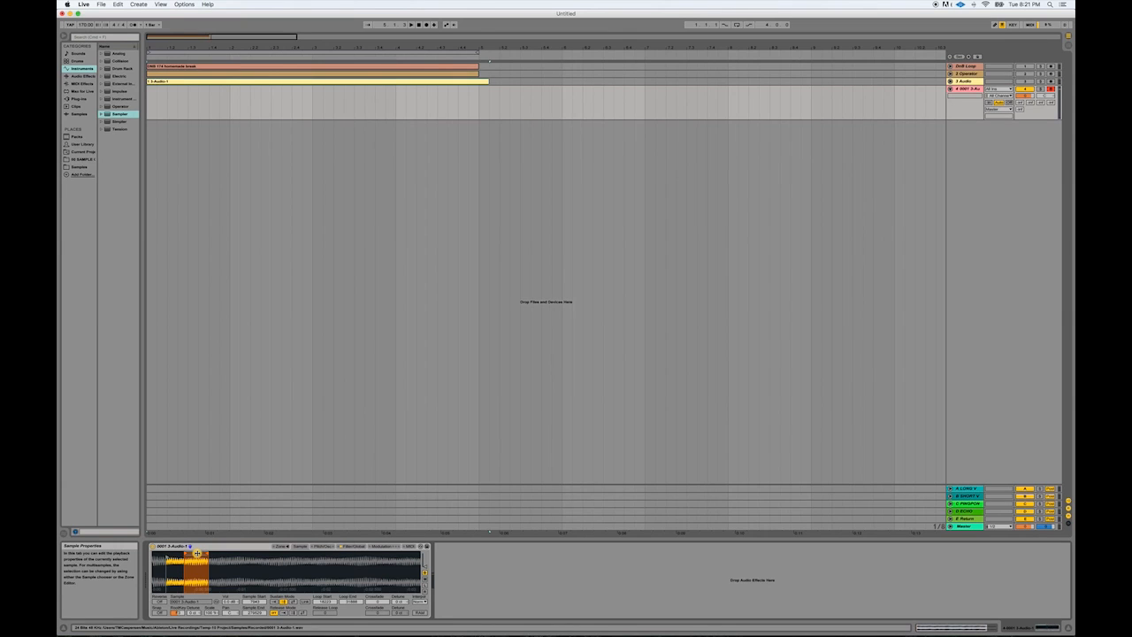
{"action": "left_click_drag", "start_coordinate": [198, 554], "coordinate": [350, 589]}
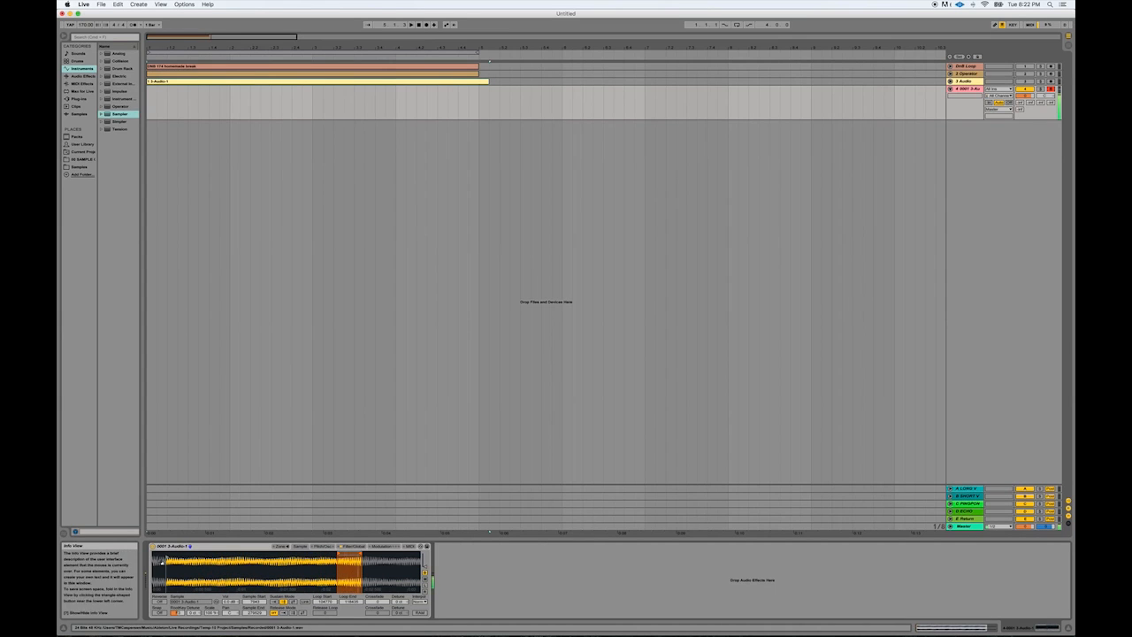
{"action": "left_click_drag", "start_coordinate": [248, 566], "coordinate": [313, 576]}
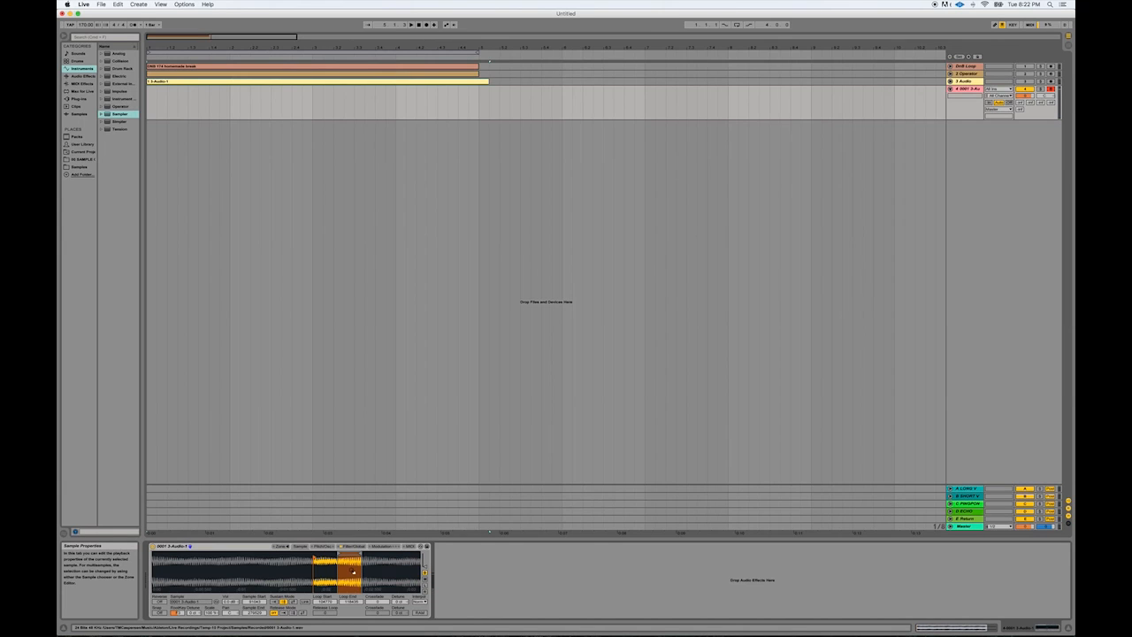
Enable Snap for the sample, fine-tune the sample start and loop points, and play a test note.
{"action": "left_click_drag", "start_coordinate": [352, 568], "coordinate": [341, 569]}
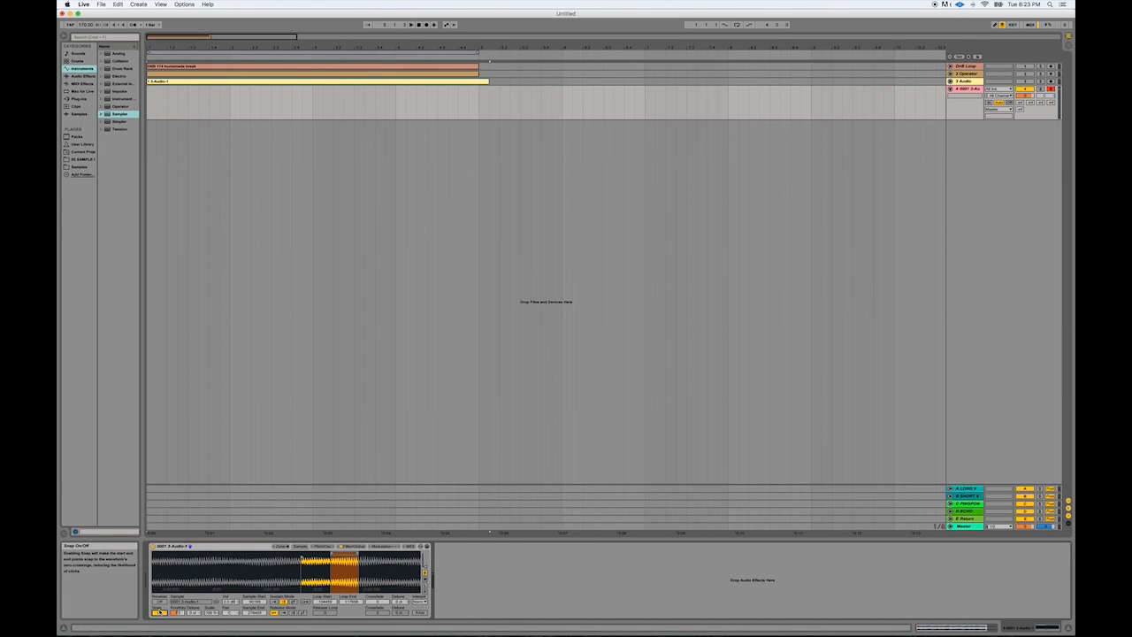
{"action": "left_click_drag", "start_coordinate": [225, 590], "coordinate": [218, 590]}
{"action": "left_click_drag", "start_coordinate": [303, 564], "coordinate": [303, 565]}
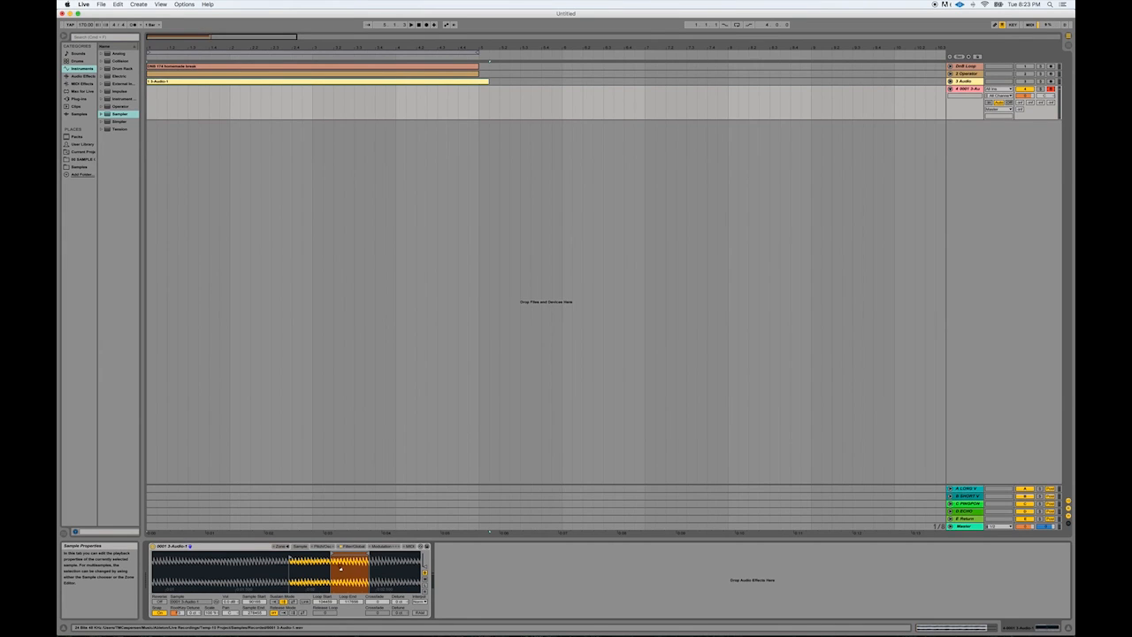
{"action": "key", "text": "a"}
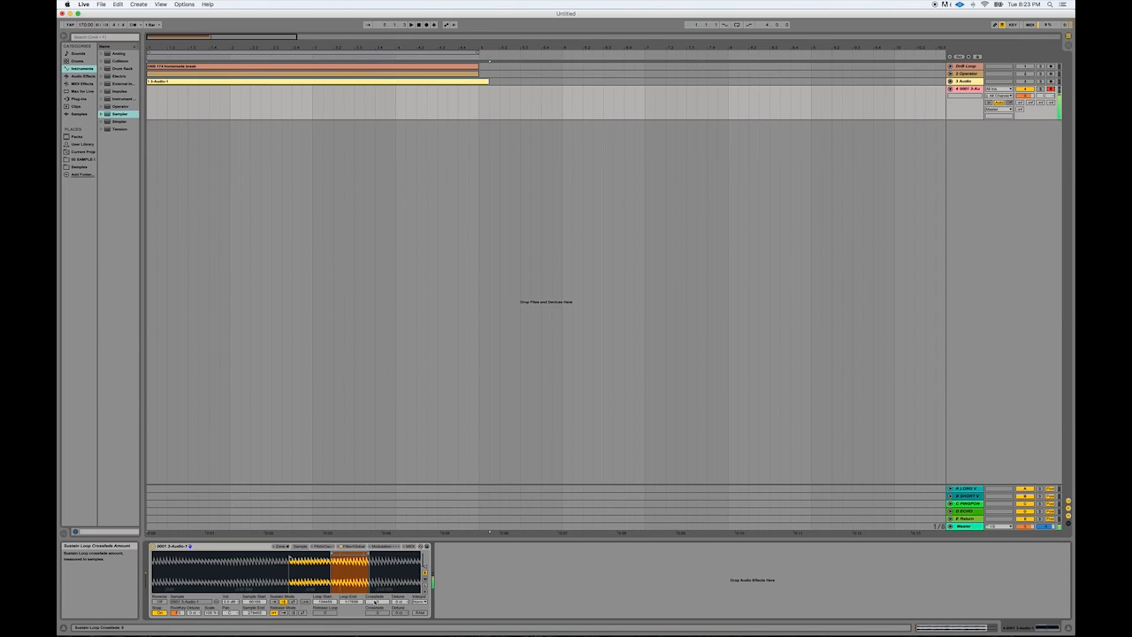
Raise the sustain loop's crossfade amount to smooth the transition at the loop point.
{"action": "left_click", "coordinate": [375, 602]}
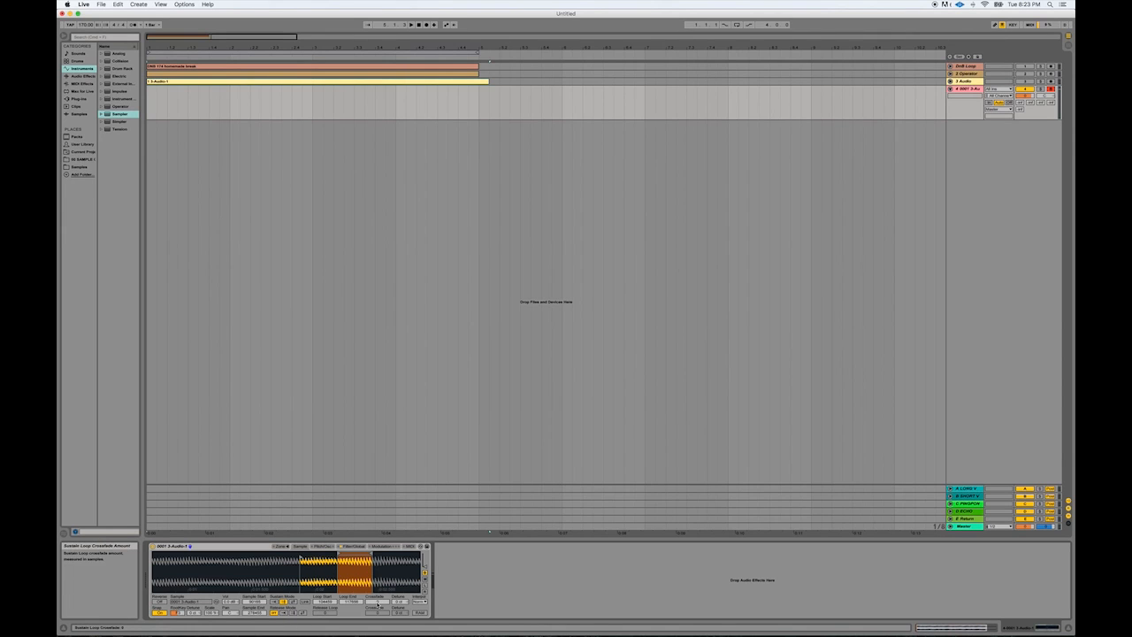
{"action": "left_click", "coordinate": [377, 603]}
{"action": "left_click_drag", "start_coordinate": [377, 603], "coordinate": [378, 606]}
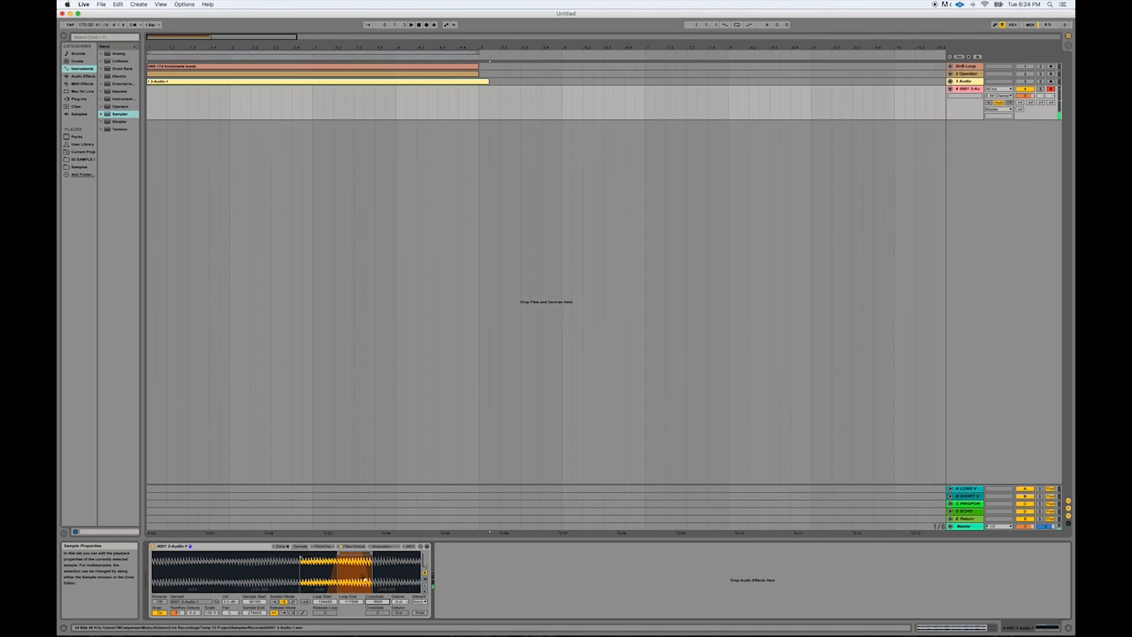
{"action": "left_click_drag", "start_coordinate": [345, 574], "coordinate": [346, 573]}
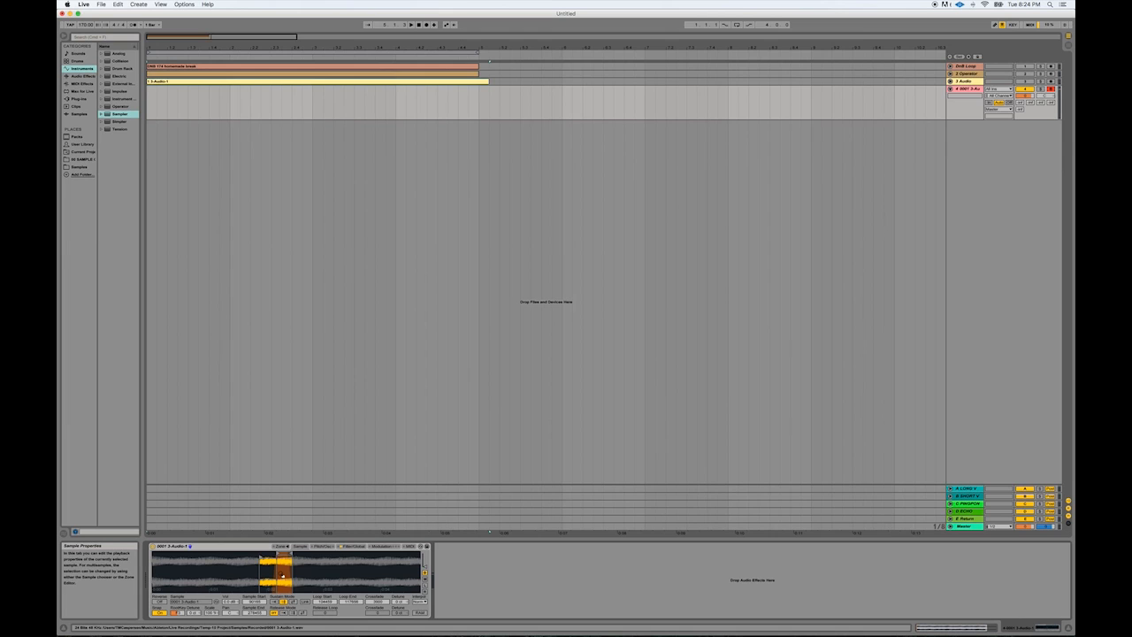
Set Sampler's glide mode to Glide, adjust the glide time, and return to the sample waveform.
{"action": "left_click", "coordinate": [324, 546]}
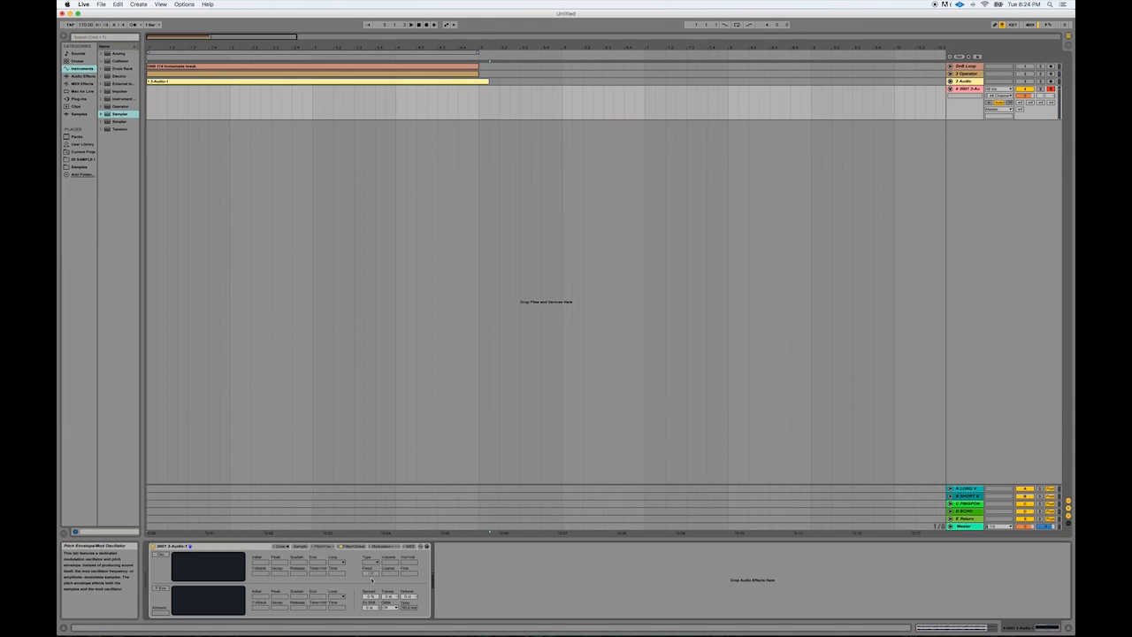
{"action": "left_click", "coordinate": [389, 607]}
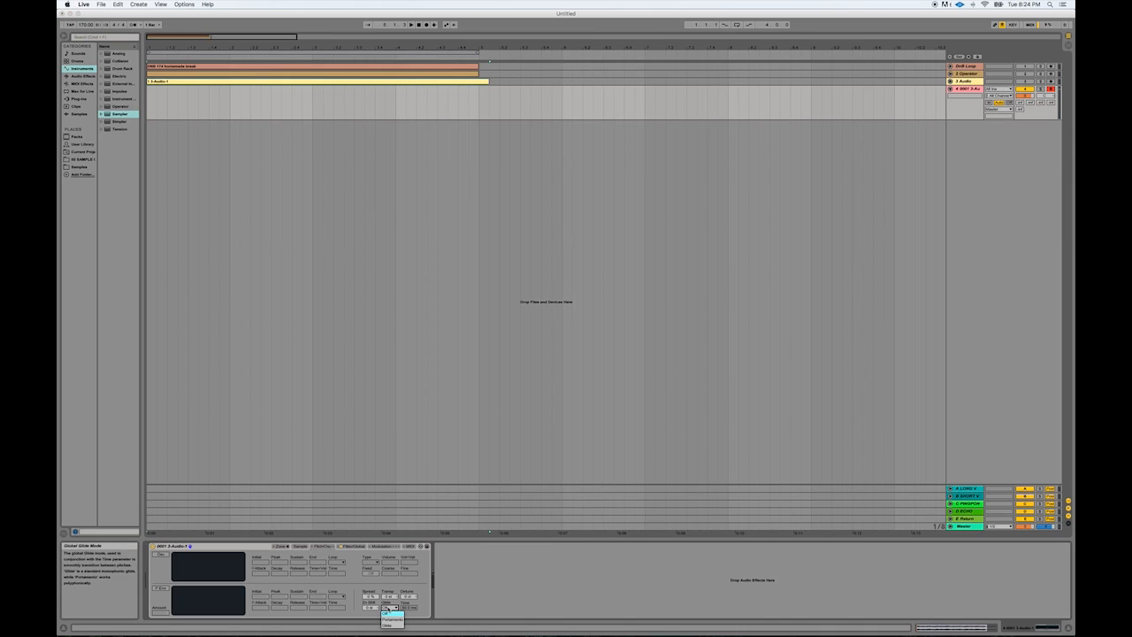
{"action": "left_click", "coordinate": [390, 616]}
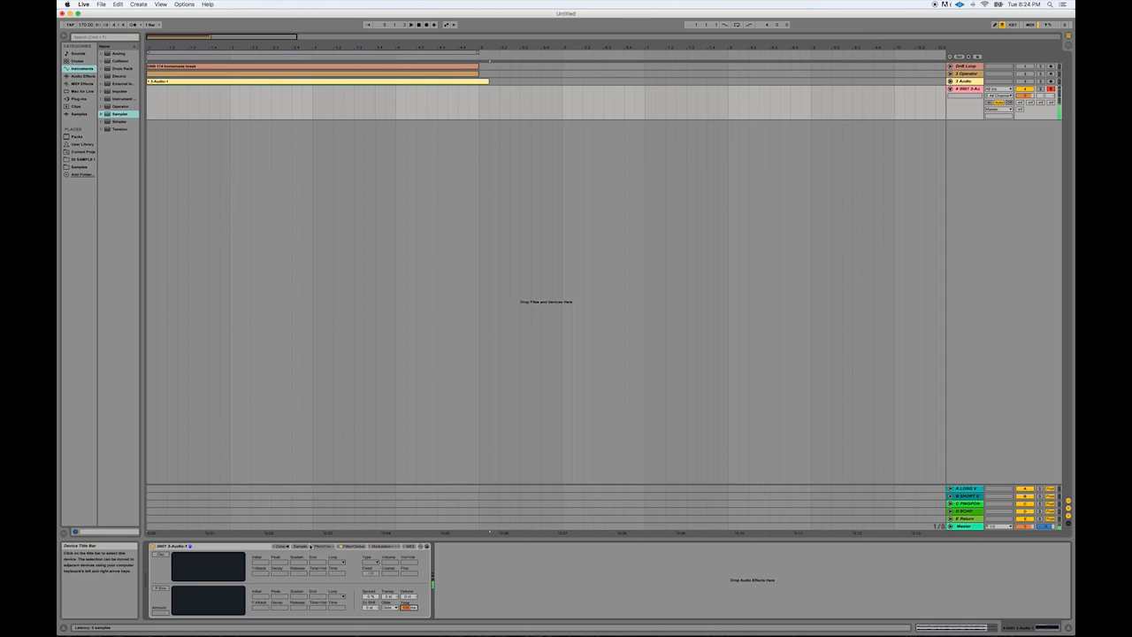
{"action": "left_click", "coordinate": [299, 546]}
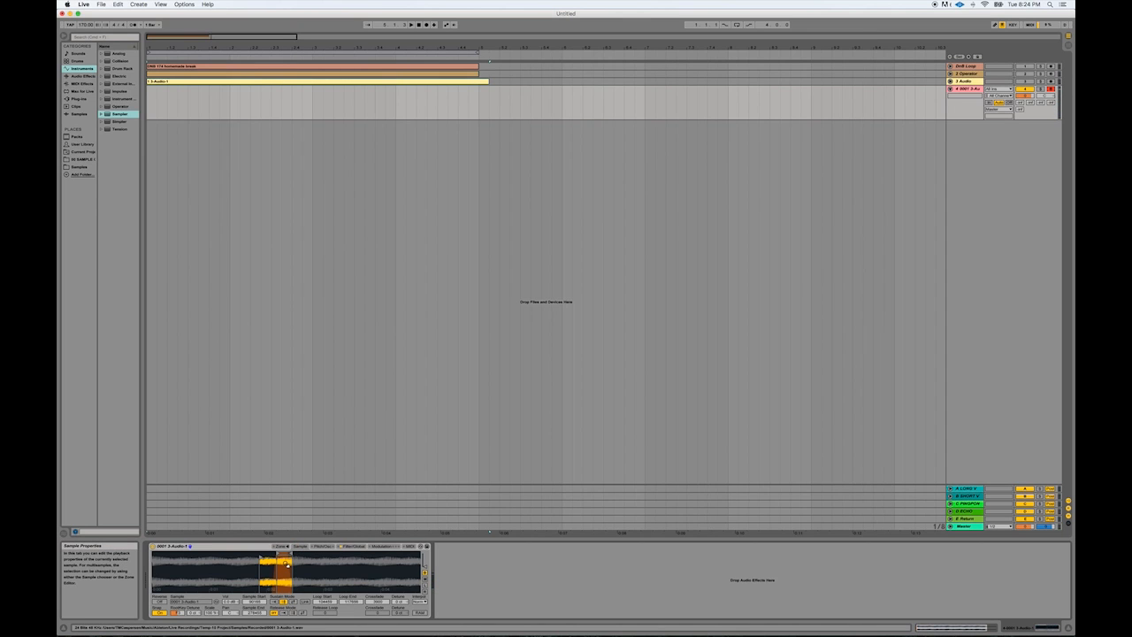
{"action": "left_click_drag", "start_coordinate": [286, 564], "coordinate": [257, 577]}
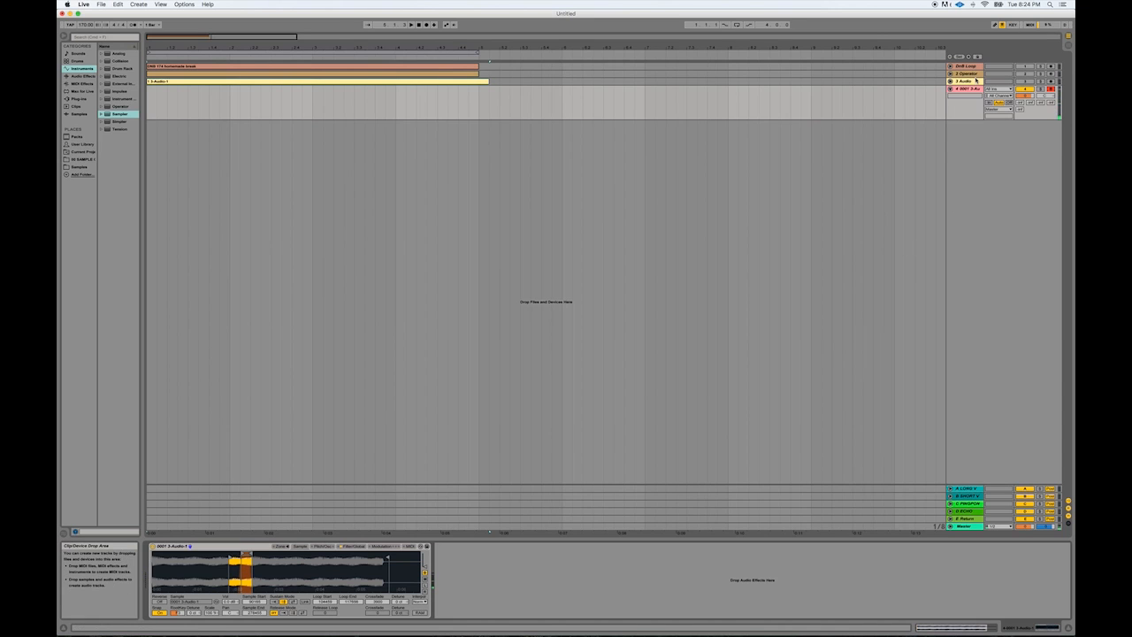
Unfold the DnB Loop track, turn on the metronome and record a three-note bass line on the Sampler track.
{"action": "left_click", "coordinate": [951, 67]}
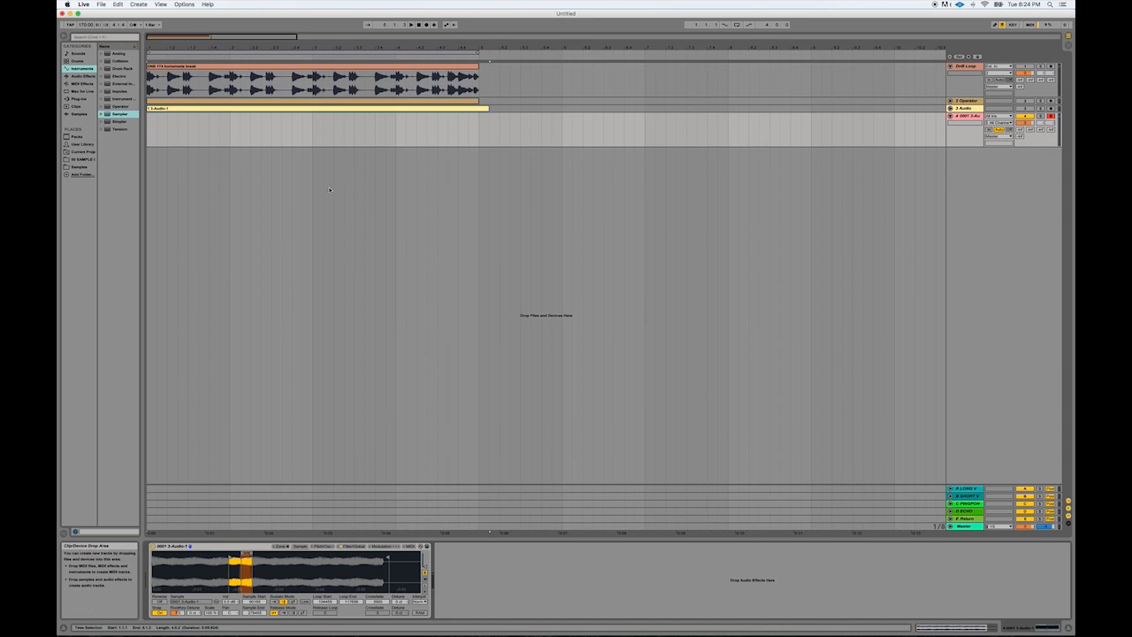
{"action": "left_click", "coordinate": [420, 26]}
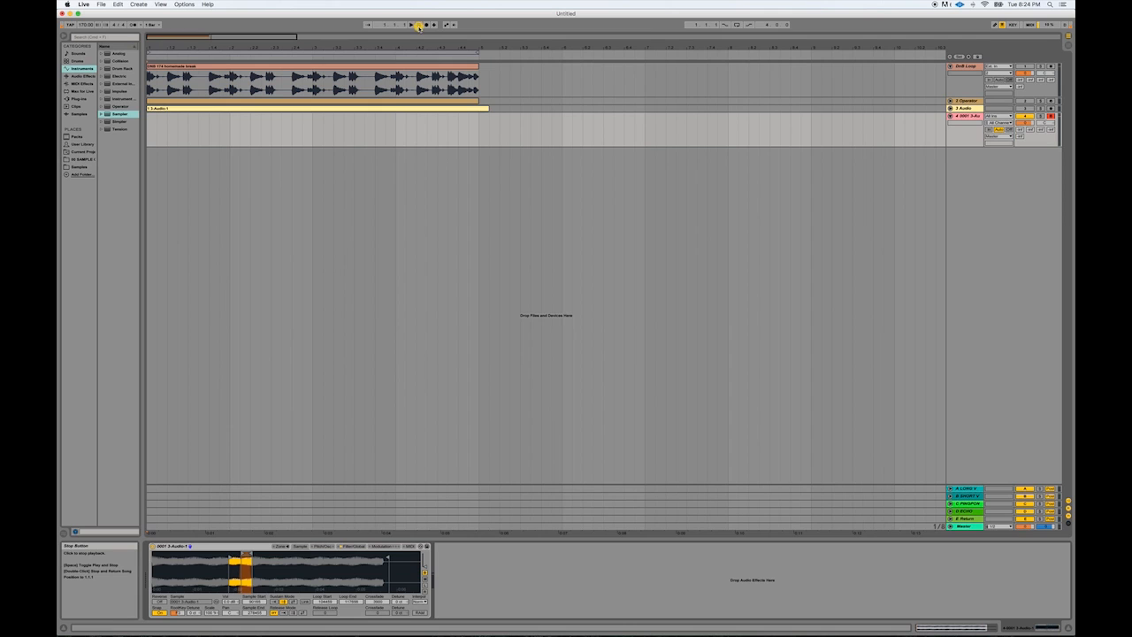
{"action": "left_click", "coordinate": [133, 26]}
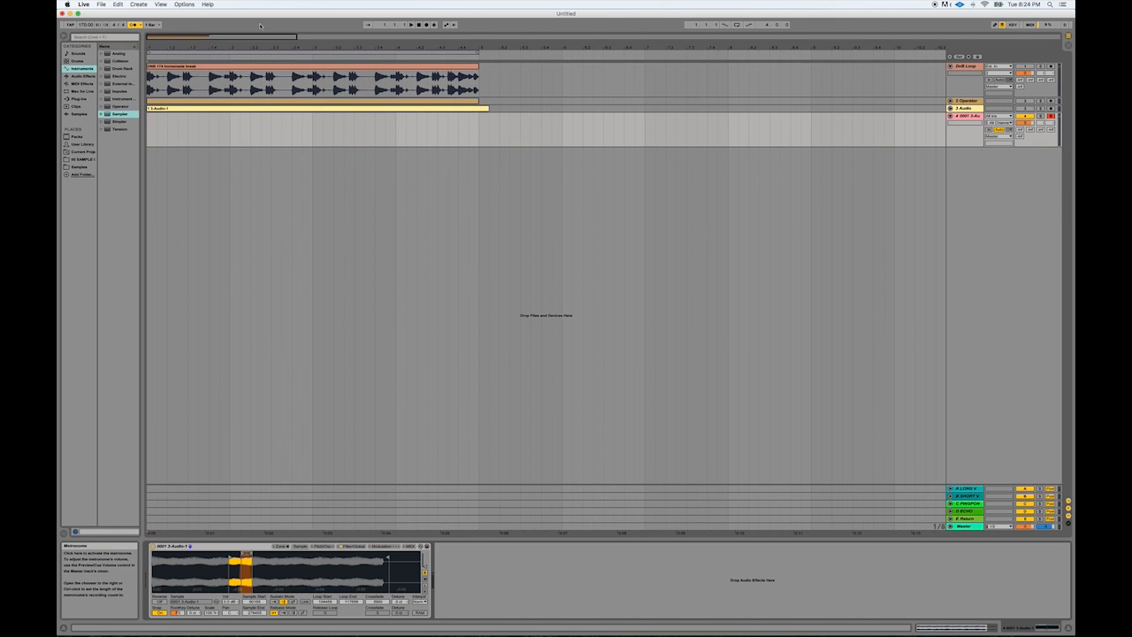
{"action": "left_click", "coordinate": [427, 23]}
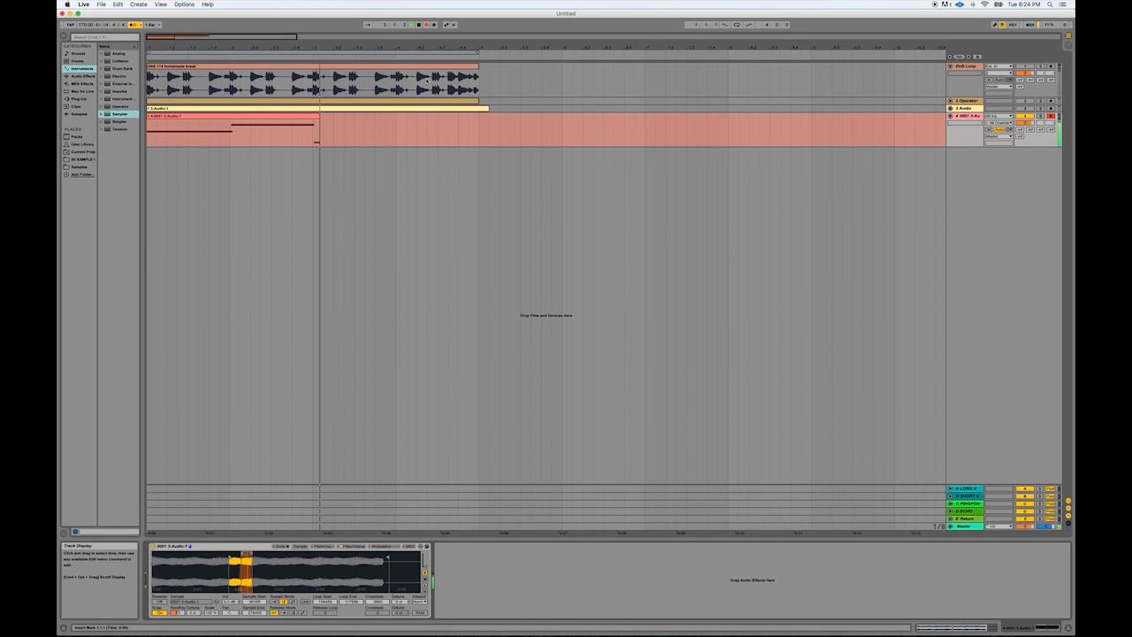
{"action": "key", "text": "space"}
Quantize the recorded bass notes and lengthen the first two so each slightly overlaps the following note.
{"action": "left_click", "coordinate": [482, 115]}
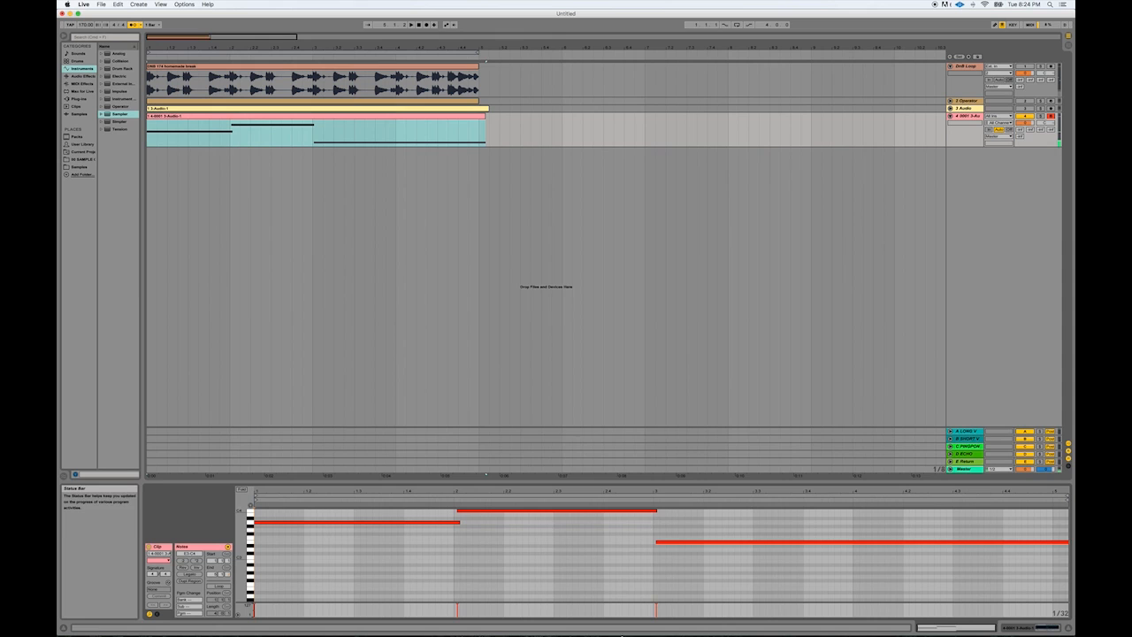
{"action": "right_click", "coordinate": [542, 530]}
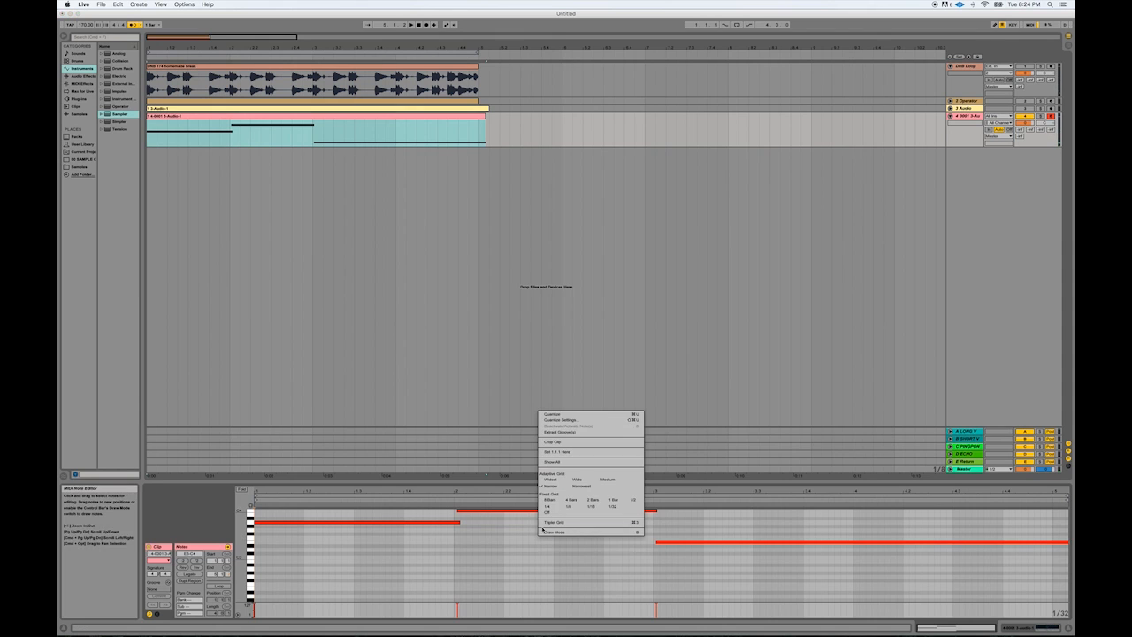
{"action": "left_click", "coordinate": [563, 415]}
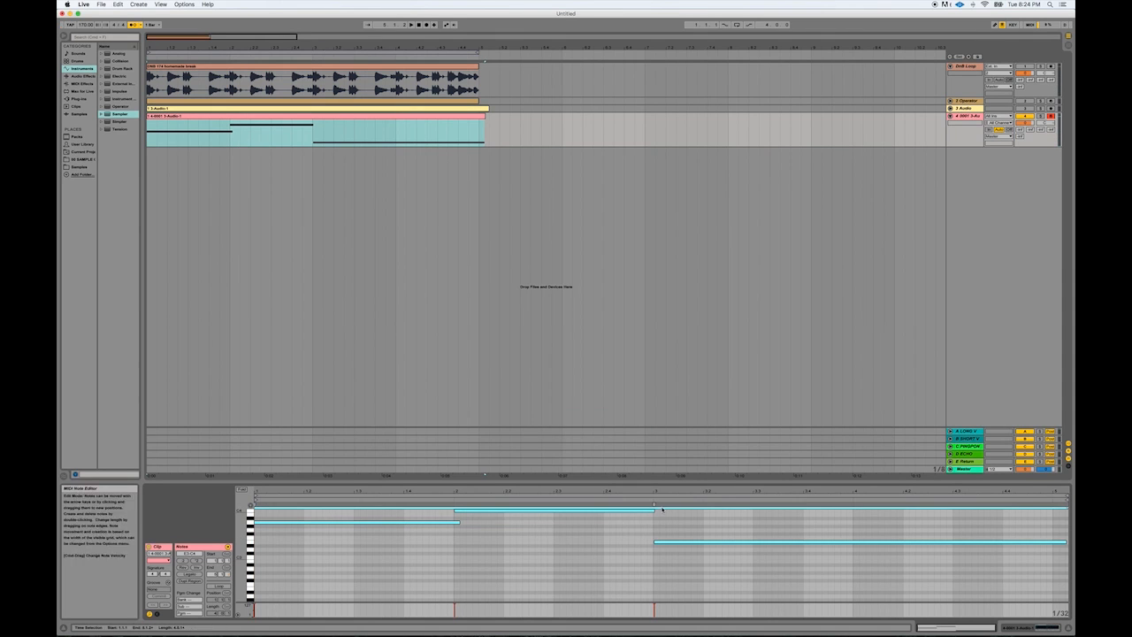
{"action": "left_click", "coordinate": [490, 532]}
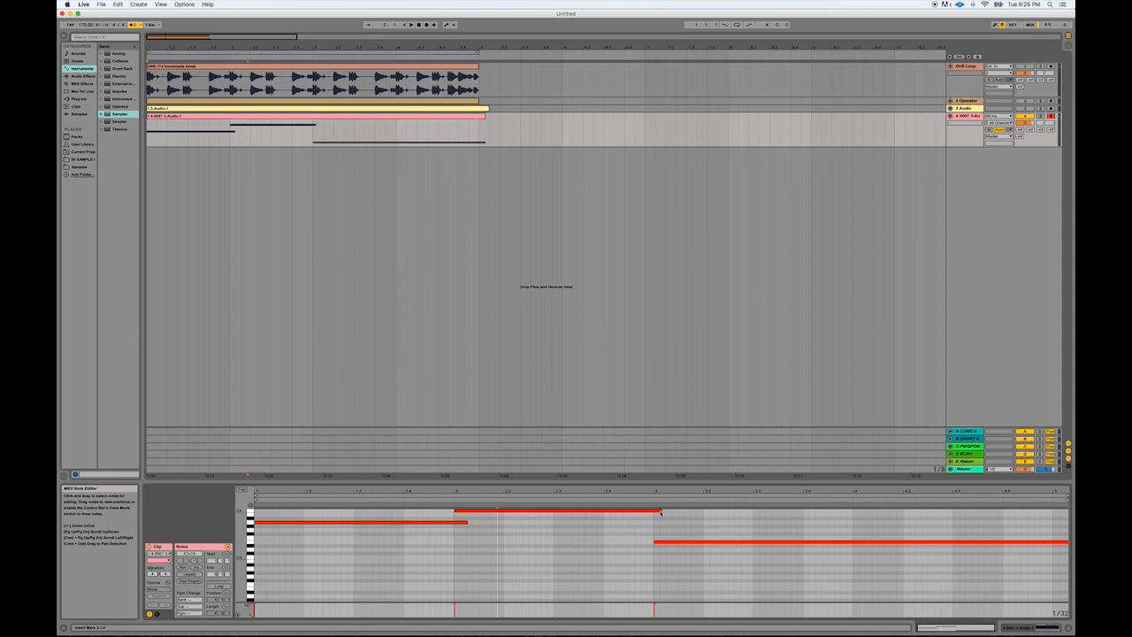
{"action": "left_click_drag", "start_coordinate": [660, 511], "coordinate": [666, 511]}
Trim the end of the bass MIDI clip to match the drum loop and show Sampler's pitch and glide settings.
{"action": "left_click", "coordinate": [533, 193]}
{"action": "left_click_drag", "start_coordinate": [484, 117], "coordinate": [479, 117]}
{"action": "left_click", "coordinate": [498, 188]}
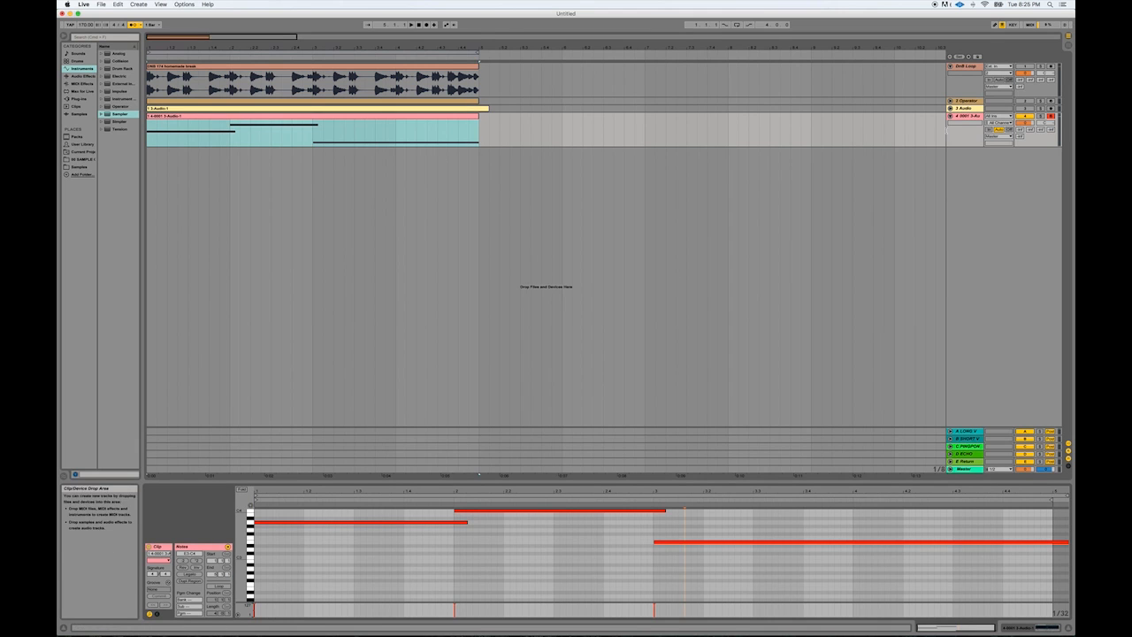
{"action": "left_click", "coordinate": [1029, 627]}
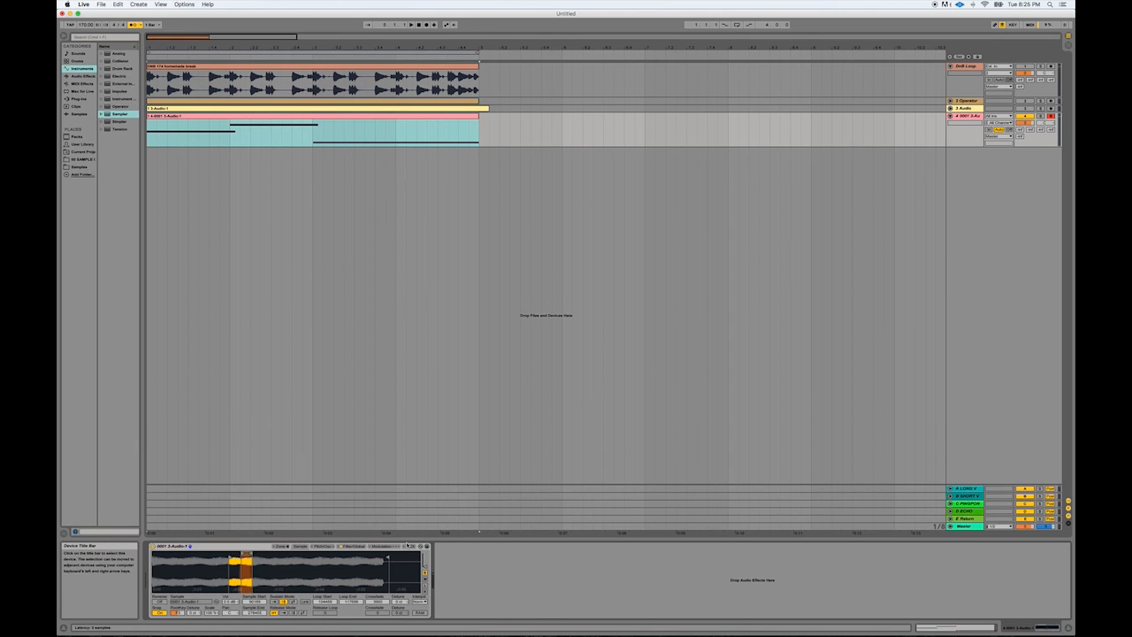
{"action": "left_click", "coordinate": [354, 546]}
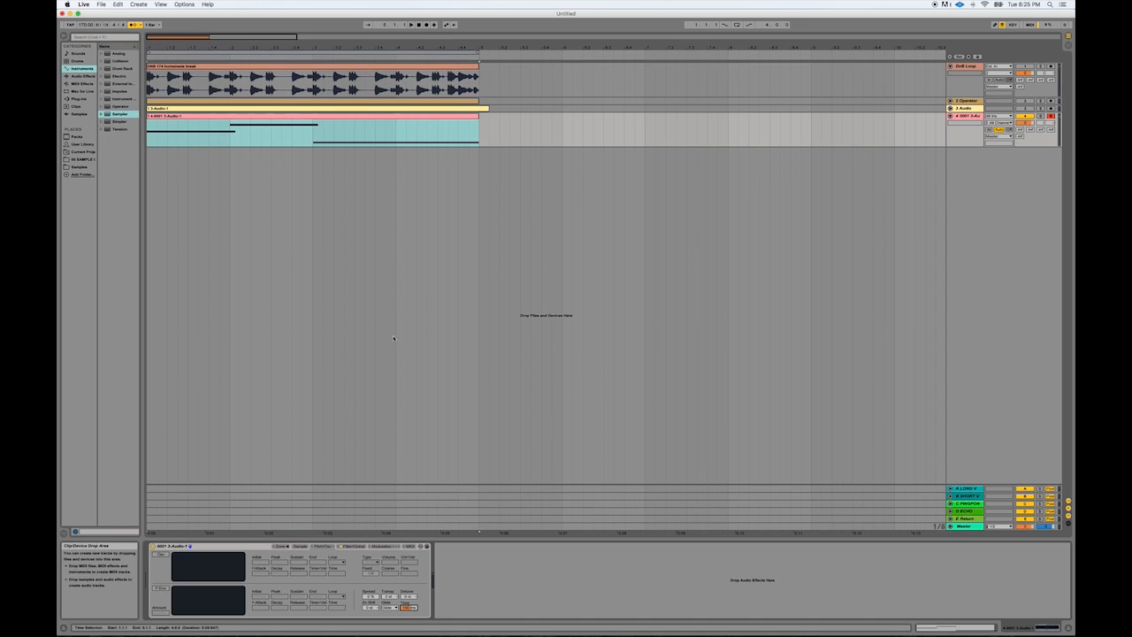
Turn on the arrangement loop, activate the DnB Loop track and adjust its volume, and play the bass with the drums.
{"action": "left_click", "coordinate": [737, 25]}
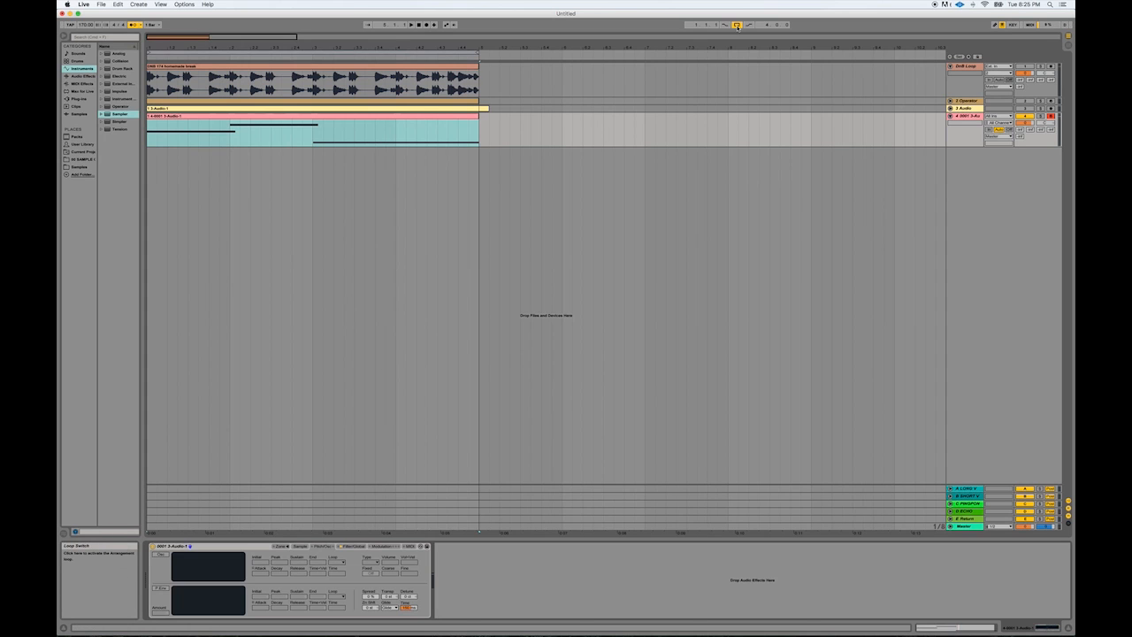
{"action": "left_click", "coordinate": [1025, 67]}
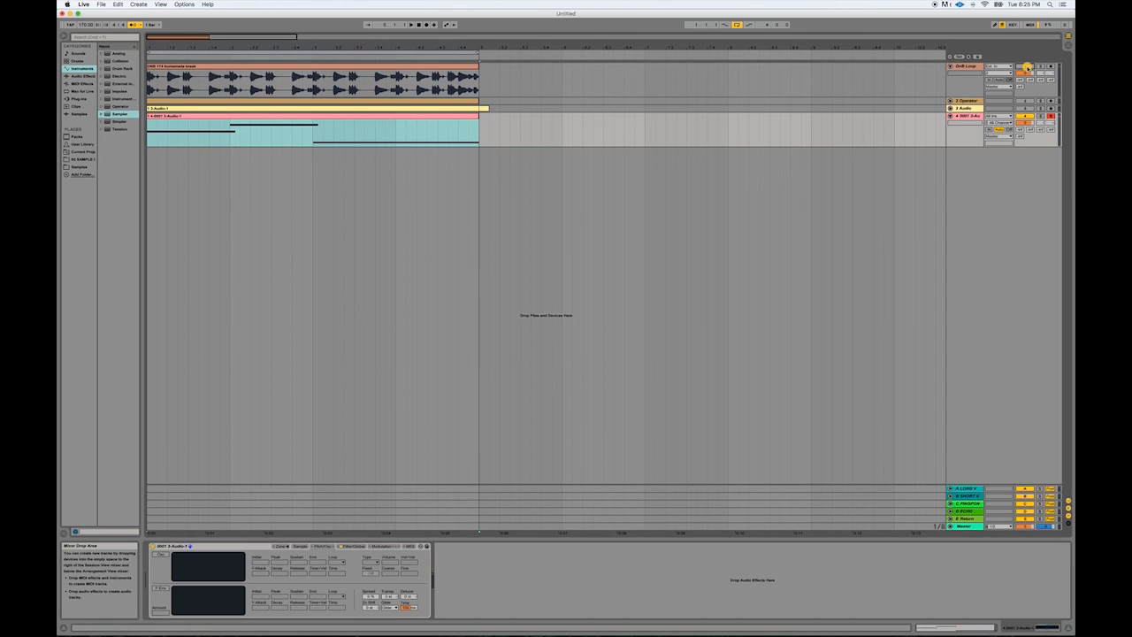
{"action": "left_click_drag", "start_coordinate": [1028, 73], "coordinate": [1027, 78]}
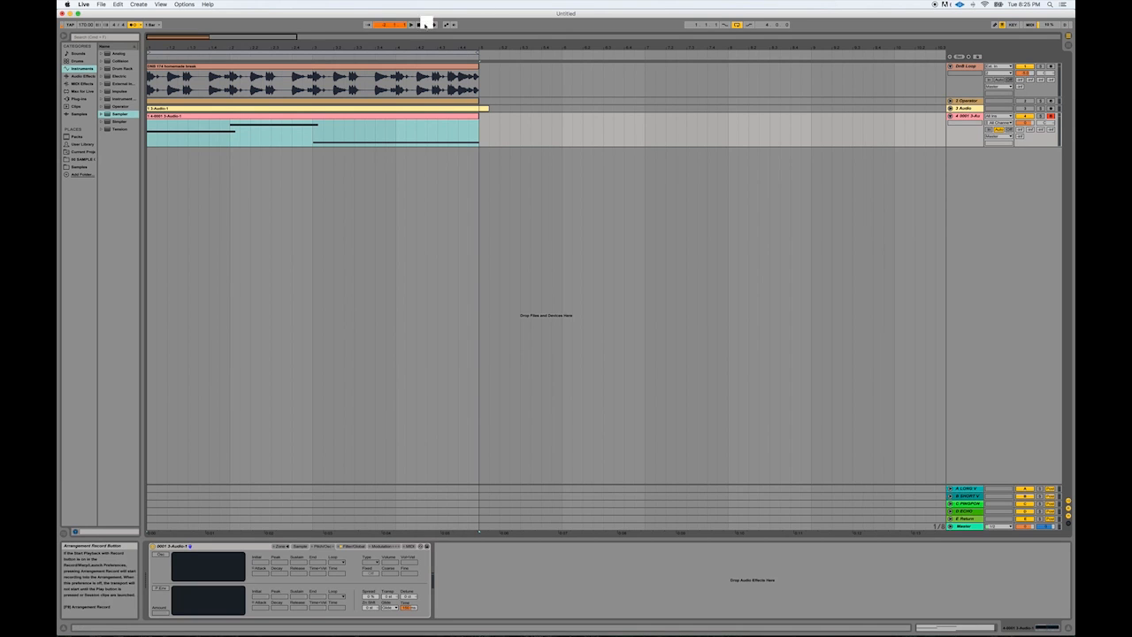
{"action": "left_click", "coordinate": [412, 25]}
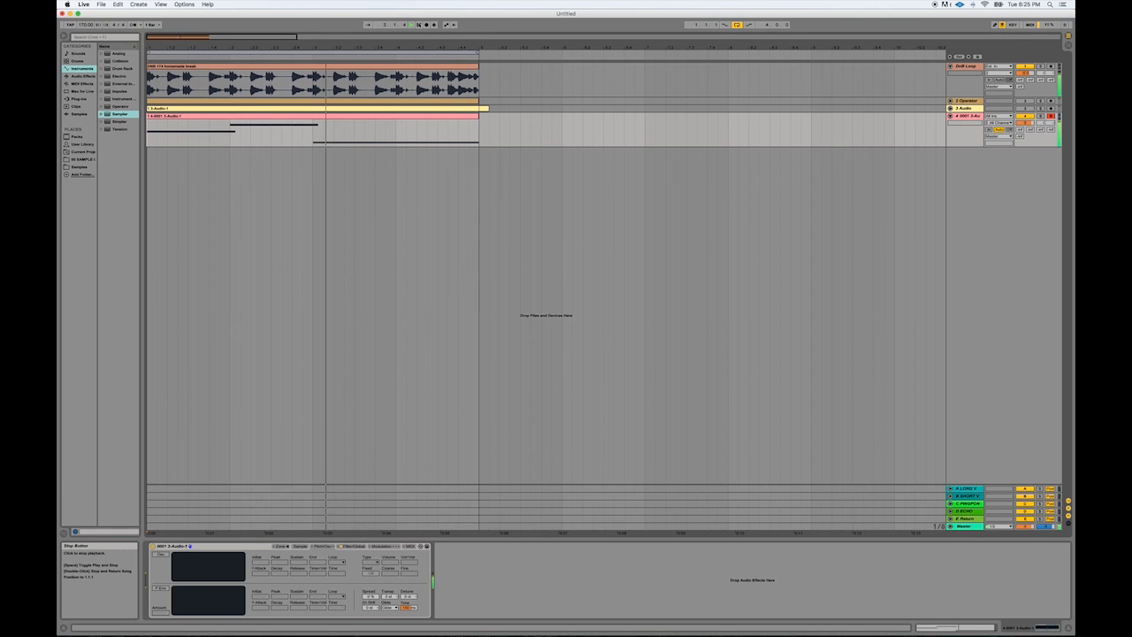
Stop playback, then unfold the Operator track and show its instrument settings.
{"action": "left_click", "coordinate": [420, 24]}
{"action": "left_click_drag", "start_coordinate": [412, 47], "coordinate": [412, 44]}
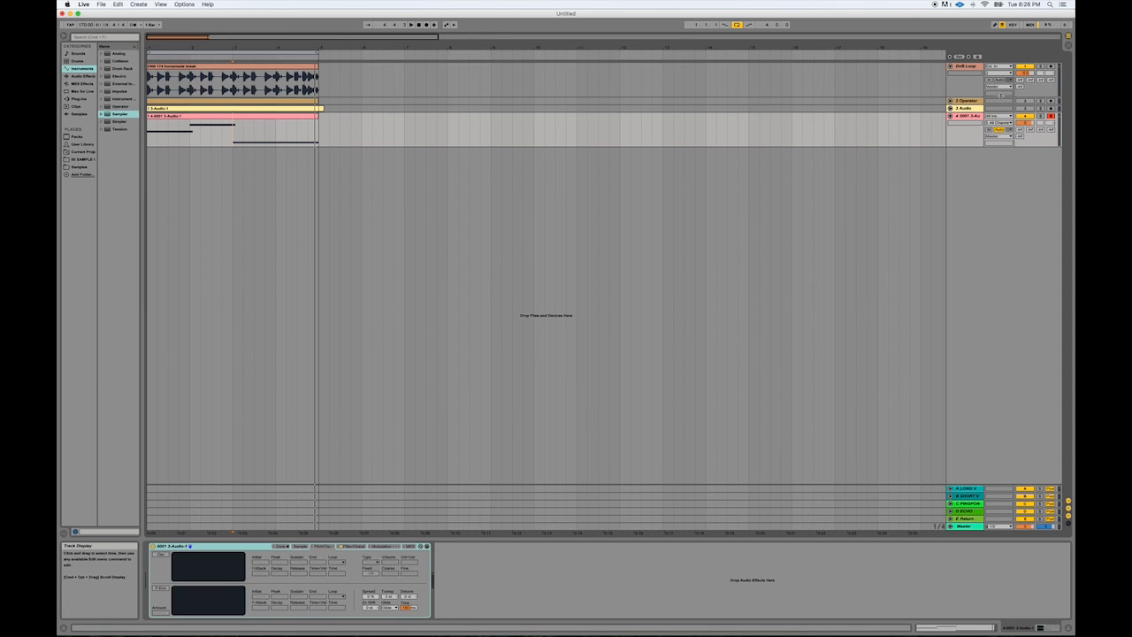
{"action": "left_click", "coordinate": [950, 102]}
{"action": "left_click", "coordinate": [961, 102]}
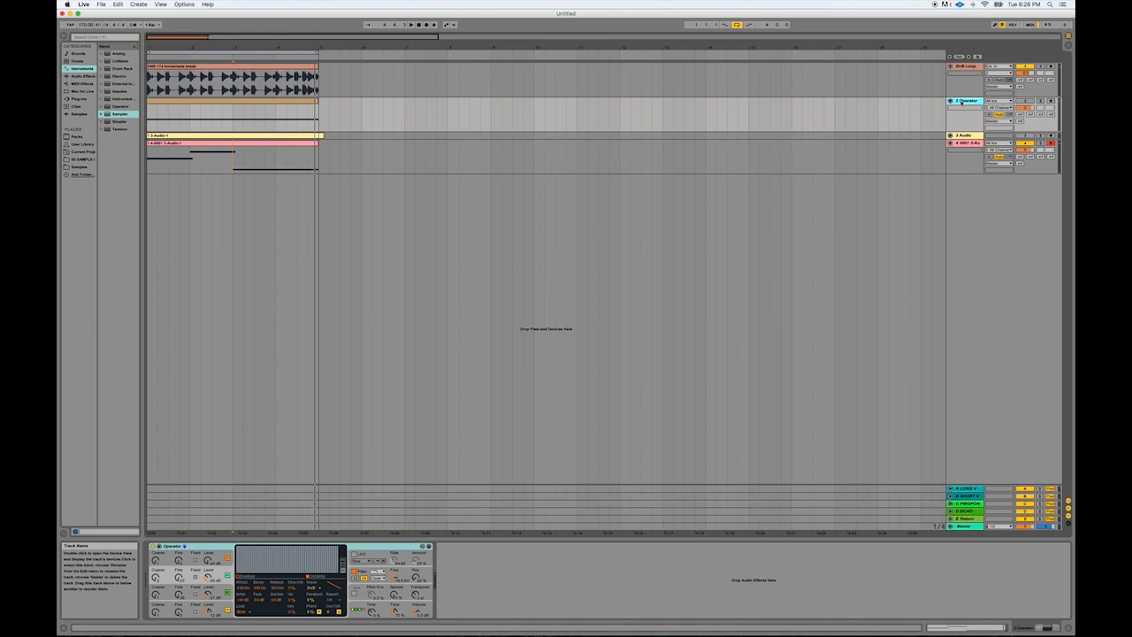
Unfold the resampled audio track to view its waveform and devices, and return to the Sampler track's device.
{"action": "left_click", "coordinate": [950, 135]}
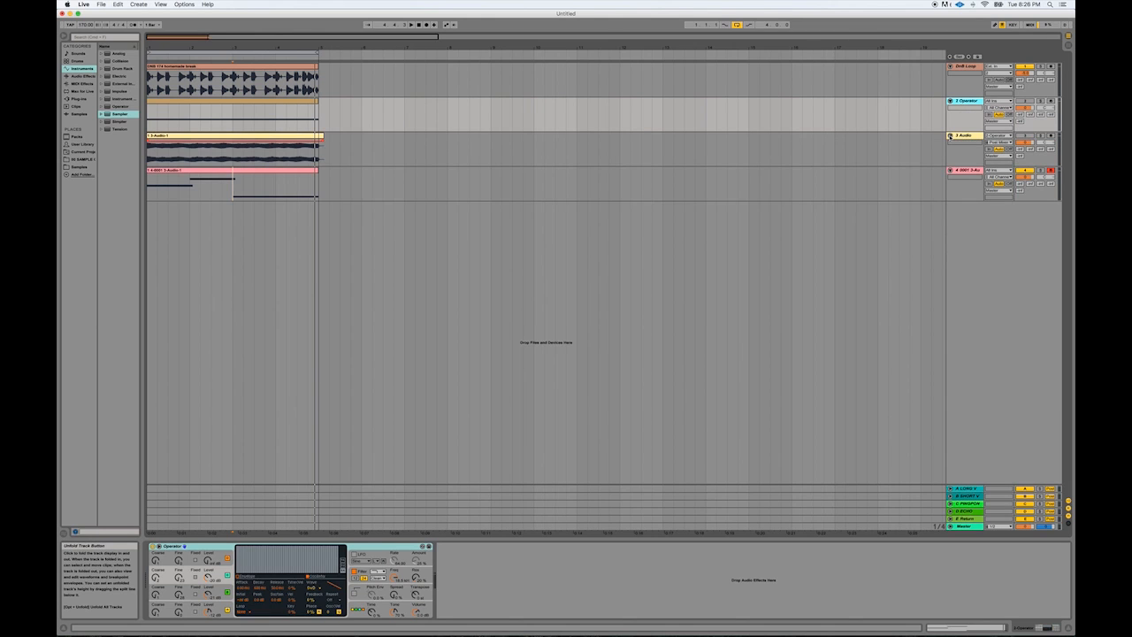
{"action": "left_click", "coordinate": [965, 151]}
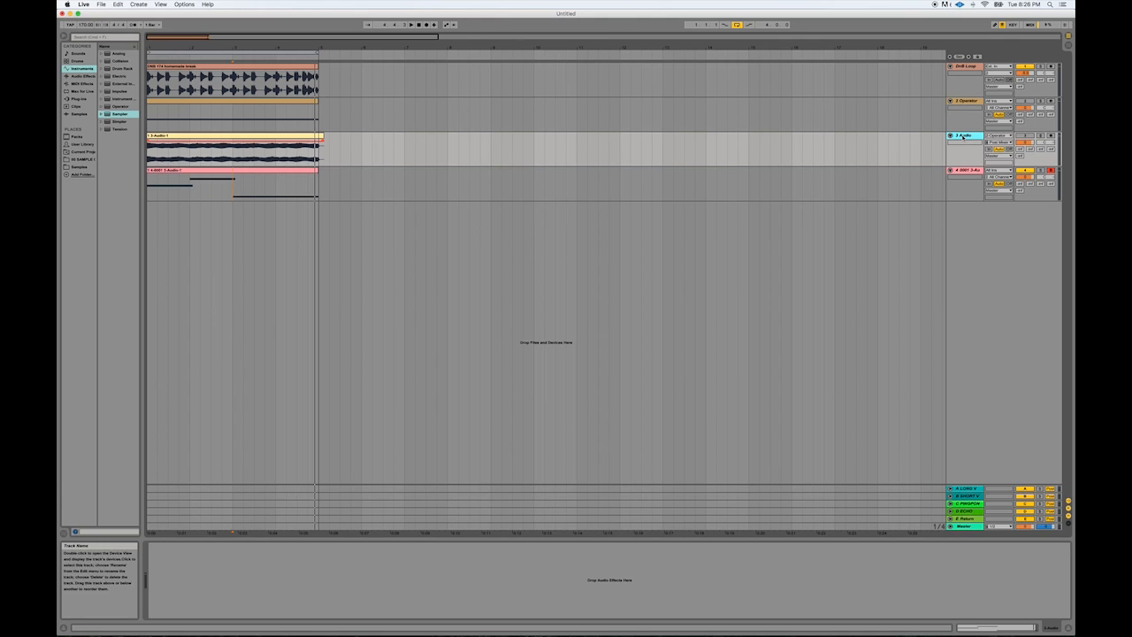
{"action": "left_click", "coordinate": [963, 170]}
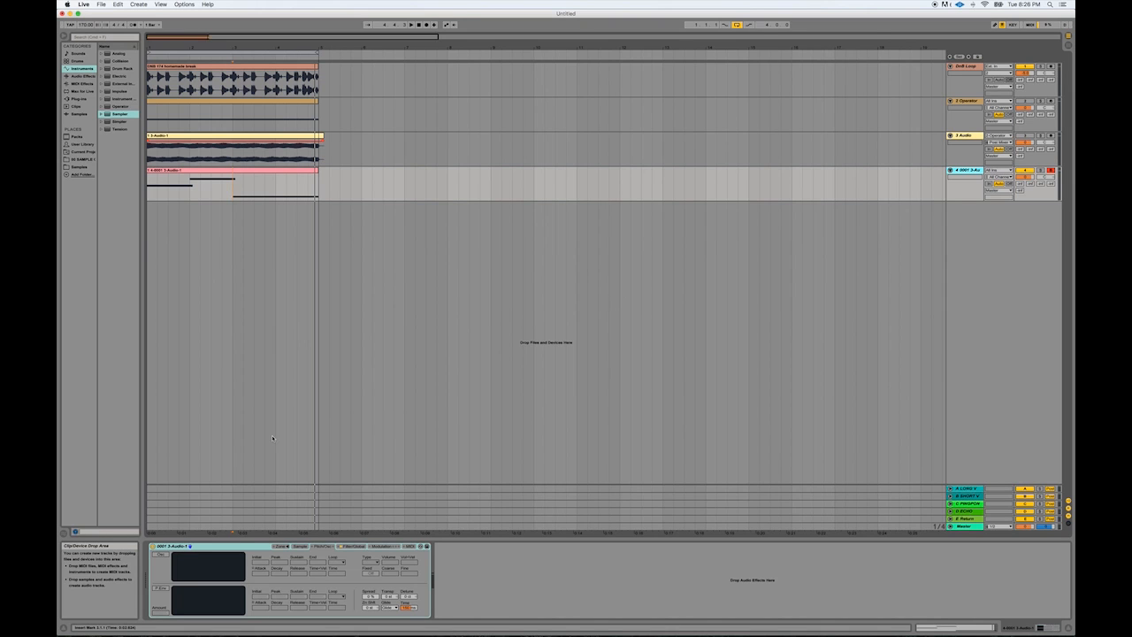
{"action": "scroll", "coordinate": [272, 437], "scroll_direction": "right", "scroll_amount": 1}
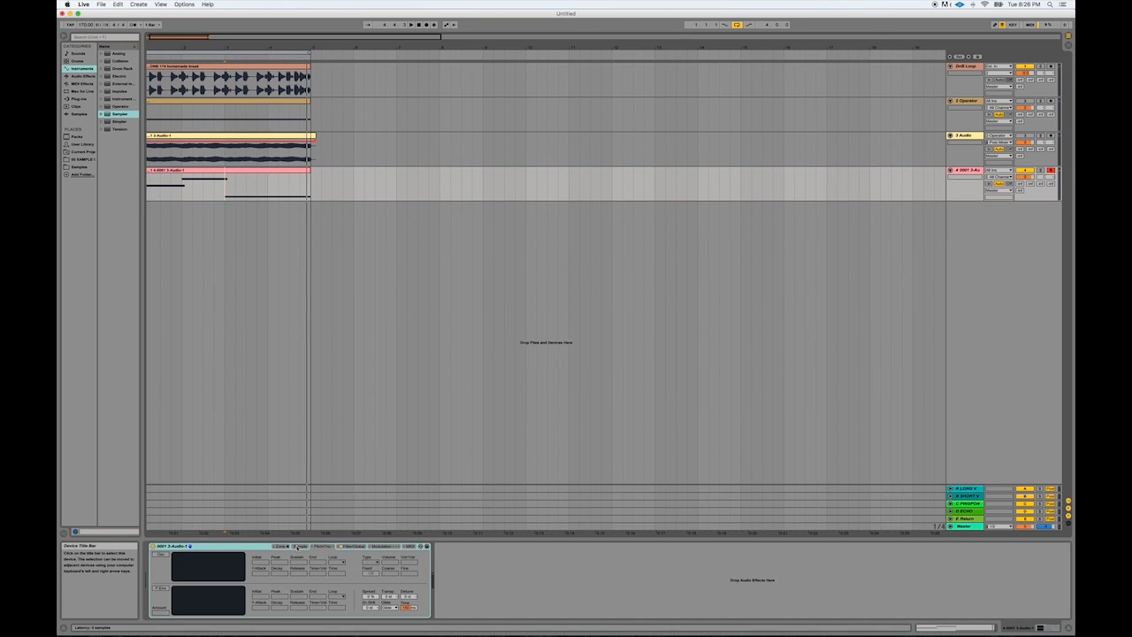